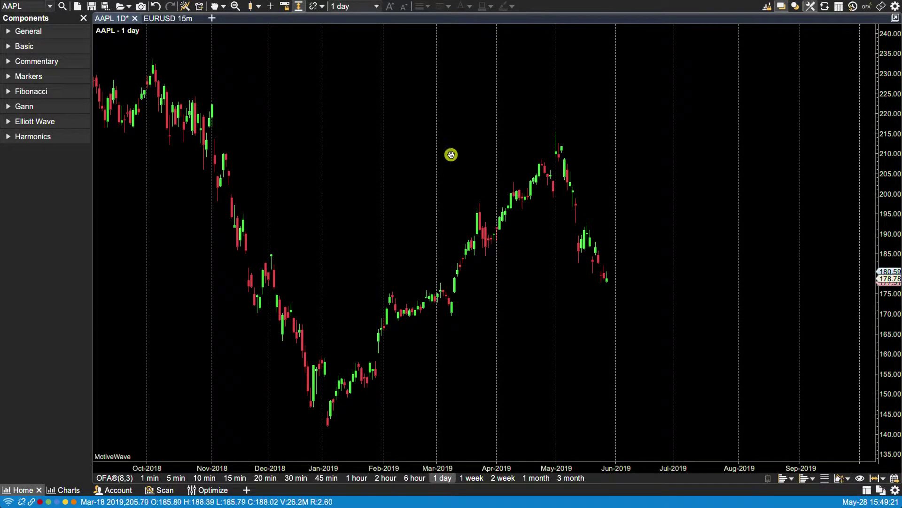
Draw a Channel from the late-December 2018 low (137.68) to near the May 2019 high (223.62).
left_click(223, 7)
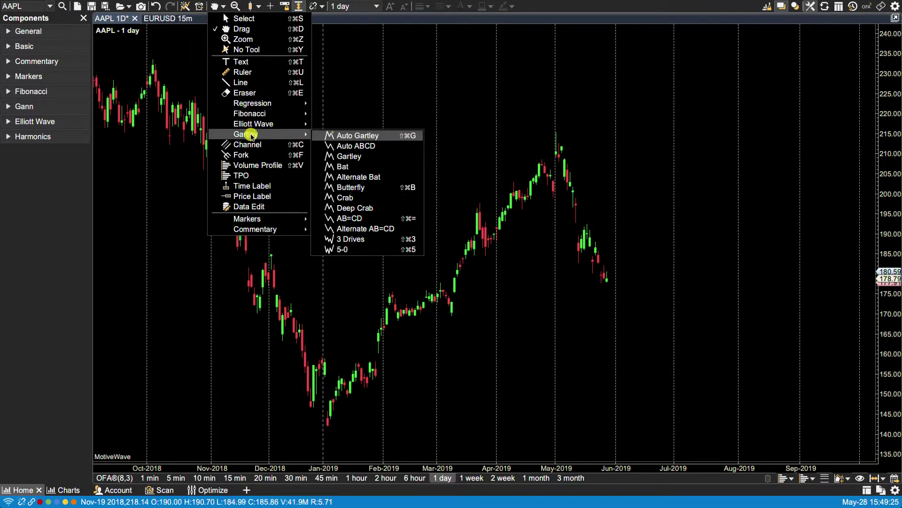
left_click(237, 145)
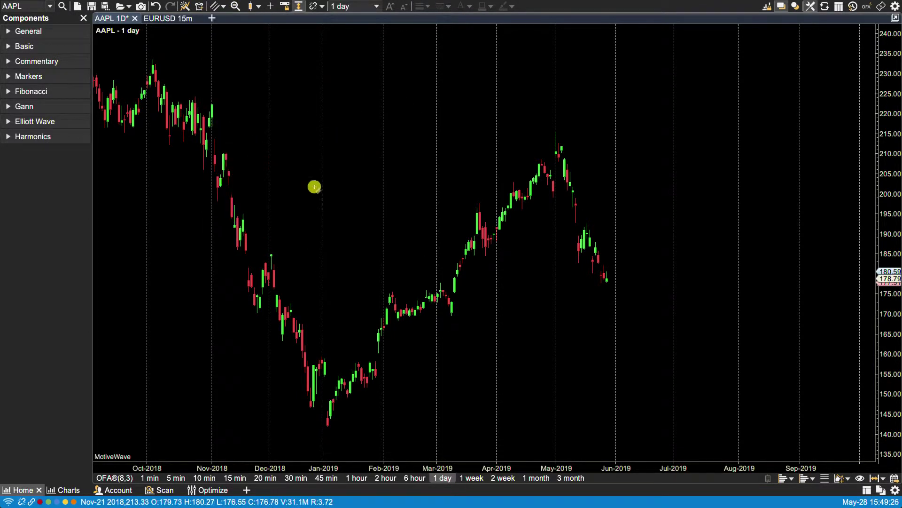
left_click(322, 356)
left_click(534, 139)
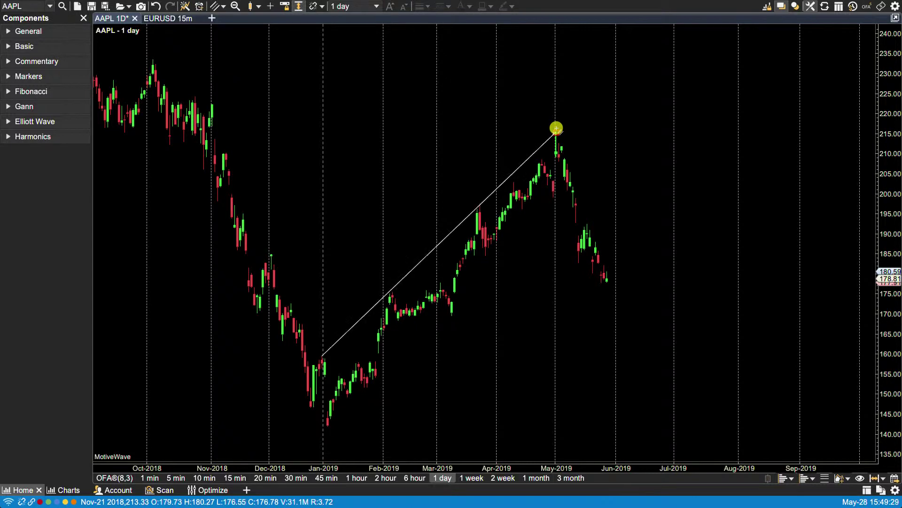
left_click(590, 186)
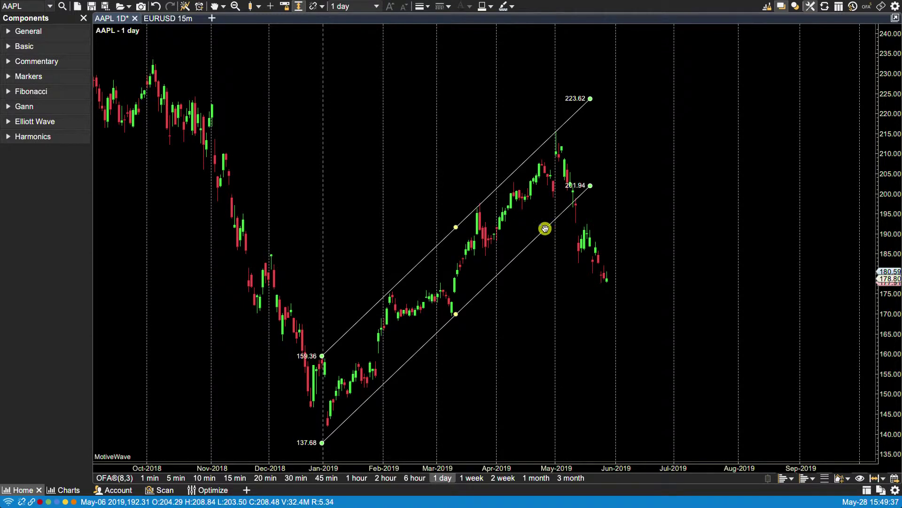
double_click(488, 281)
left_click(533, 379)
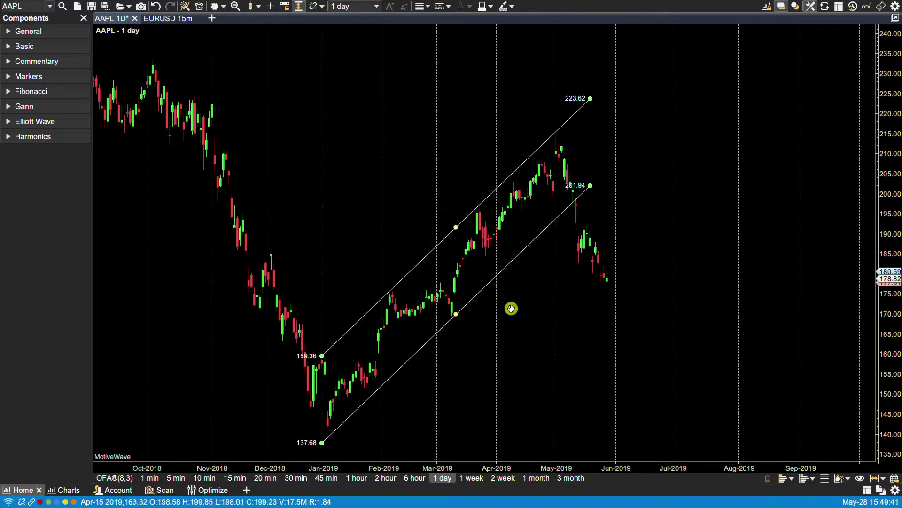
right_click(493, 280)
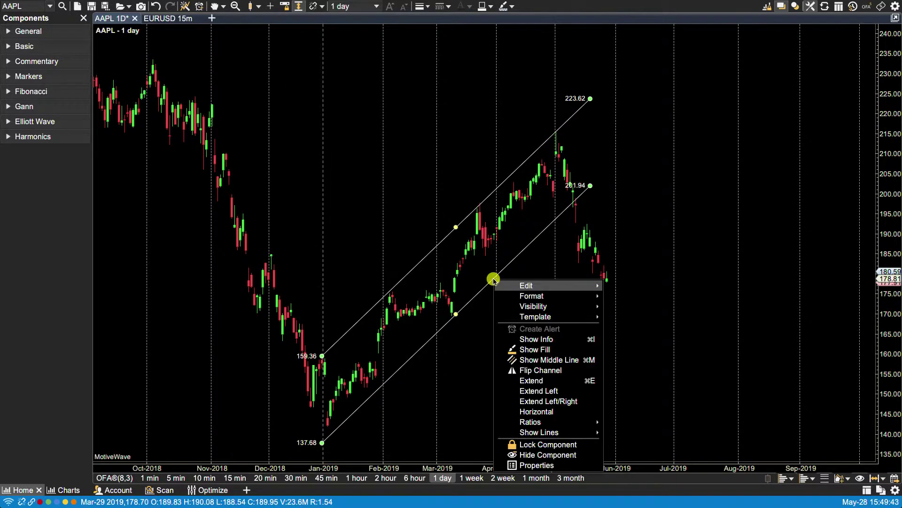
left_click(537, 465)
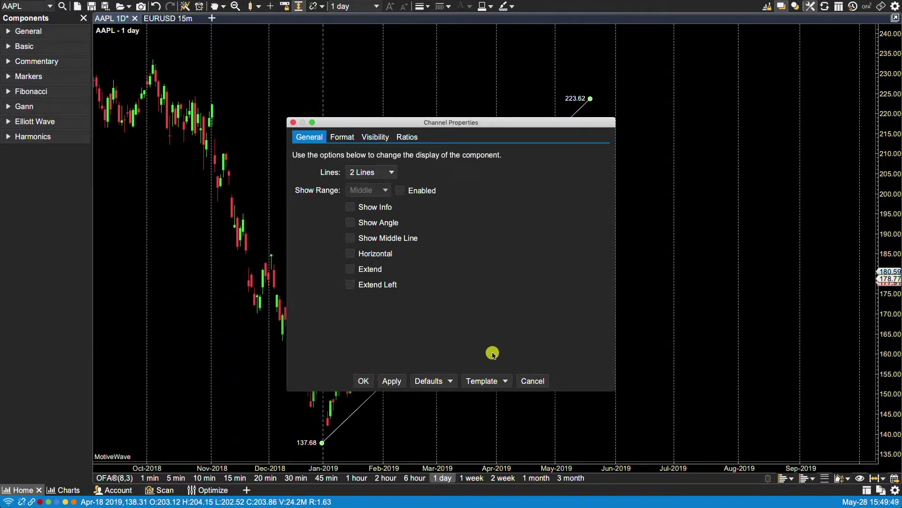
left_click(531, 379)
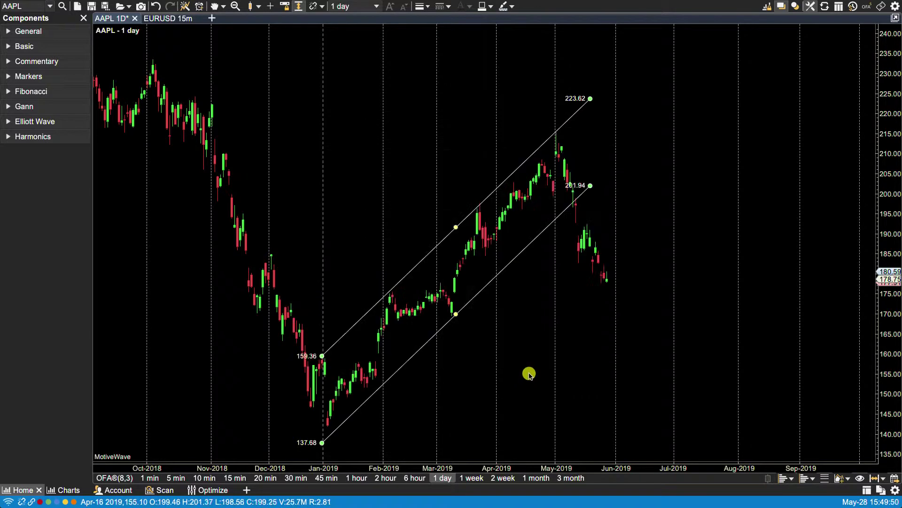
right_click(458, 310)
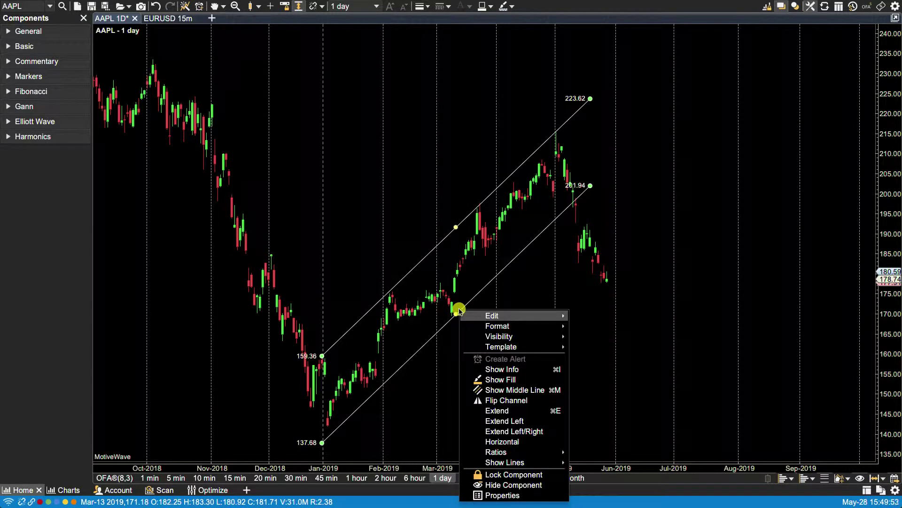
mouse_move(475, 313)
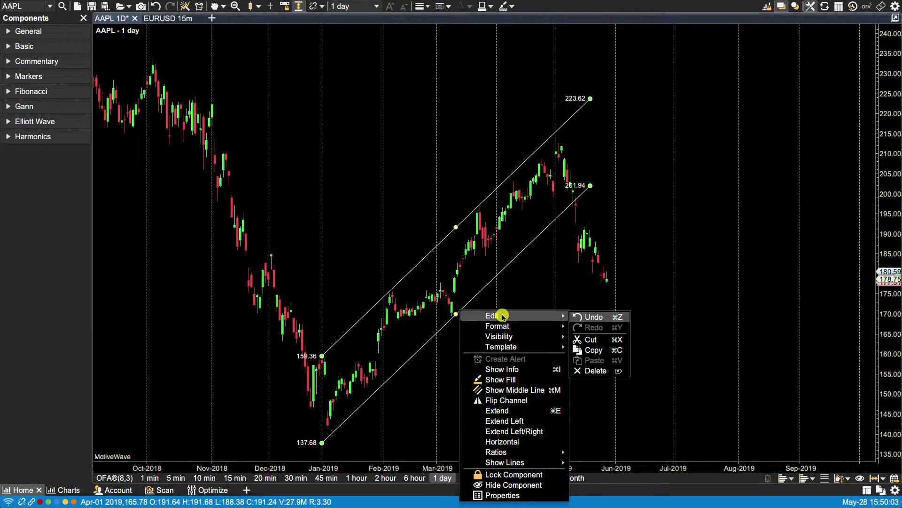
mouse_move(502, 346)
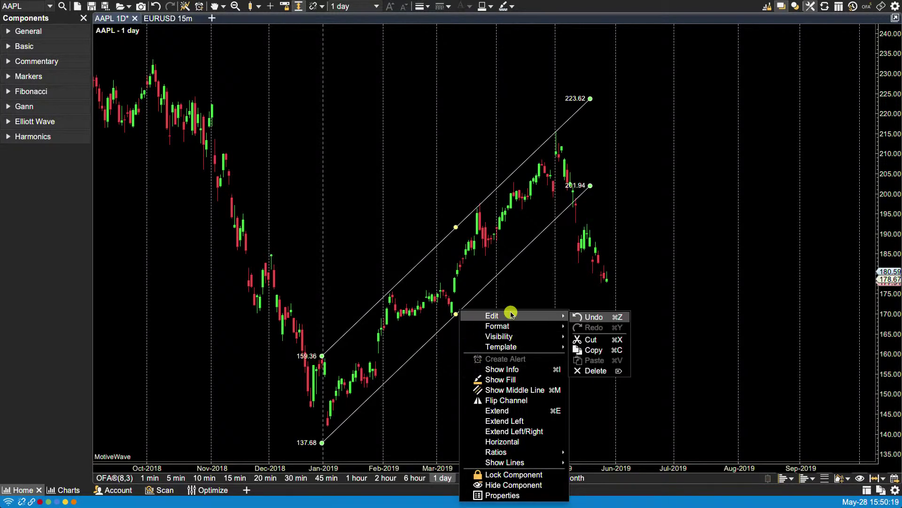
left_click(652, 269)
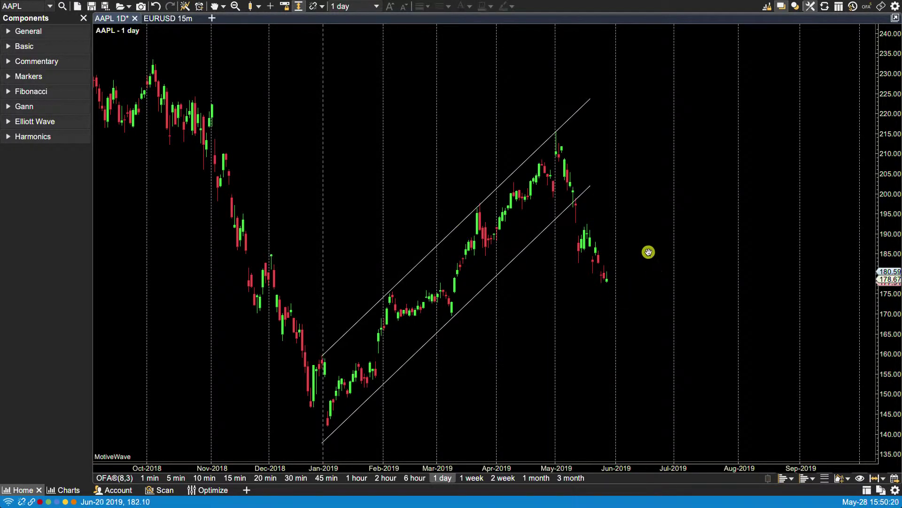
Set the channel's Visibility to '< 1 day' so it disappears from the daily chart.
left_click(575, 111)
right_click(574, 111)
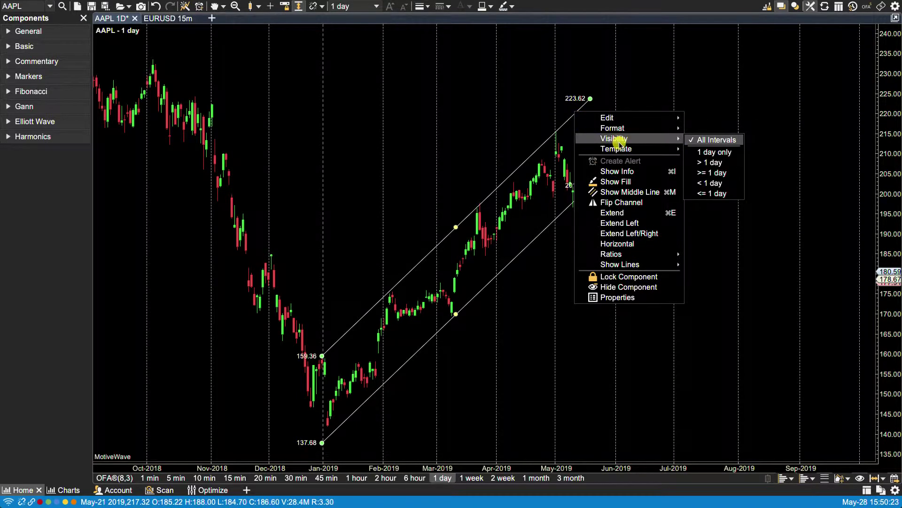
mouse_move(625, 122)
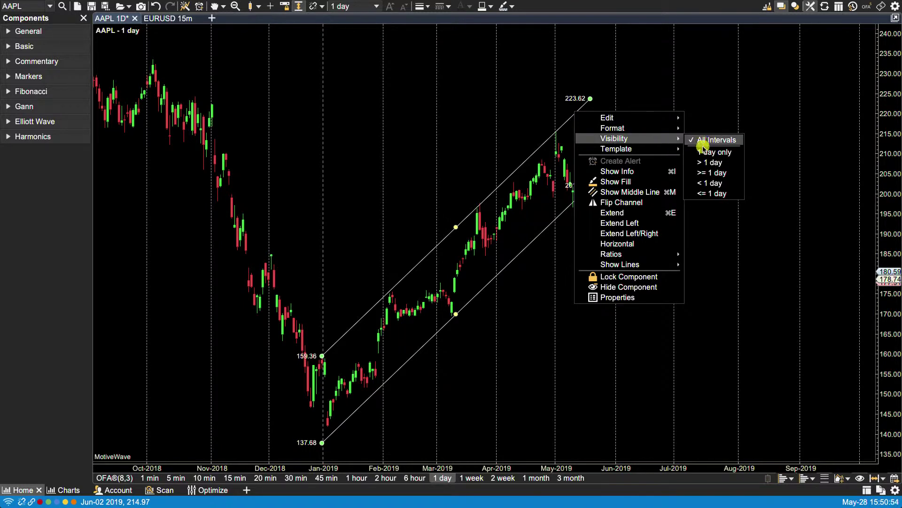
left_click(705, 184)
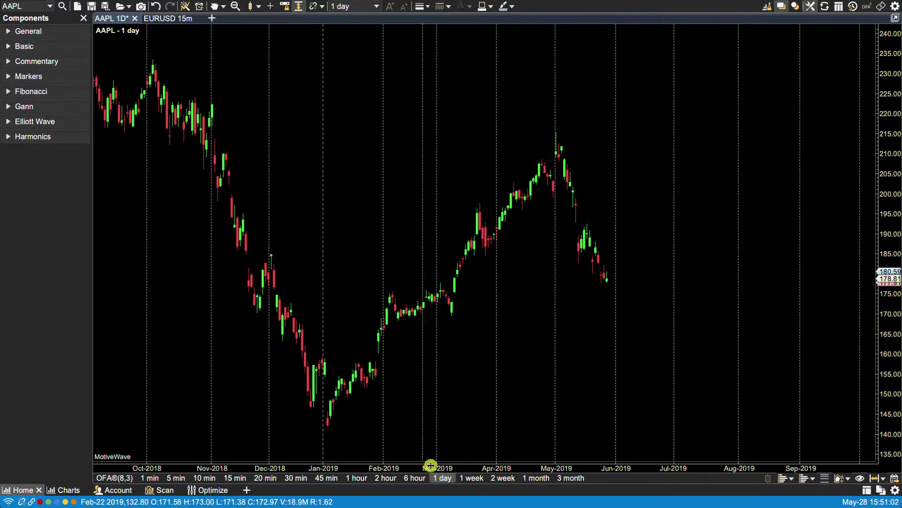
left_click(358, 478)
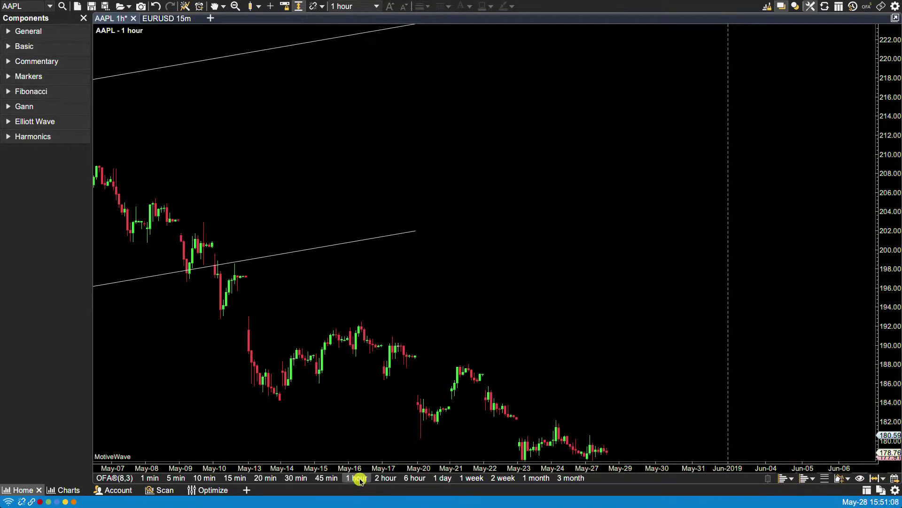
left_click_drag(326, 346, 625, 367)
left_click_drag(415, 376, 532, 379)
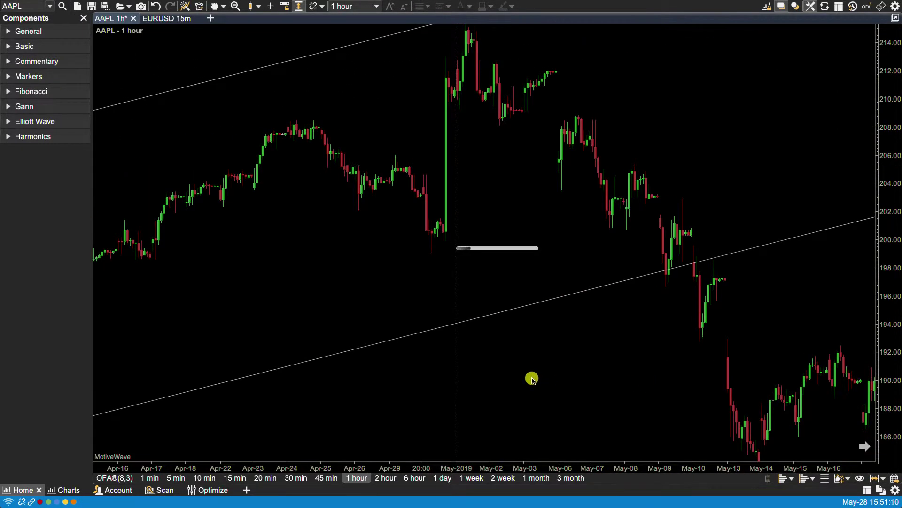
left_click_drag(881, 131, 880, 264)
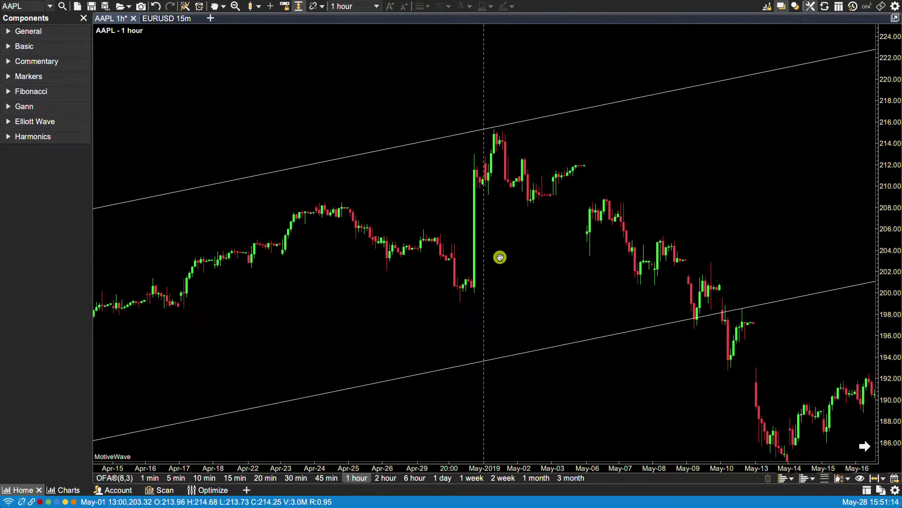
left_click(444, 478)
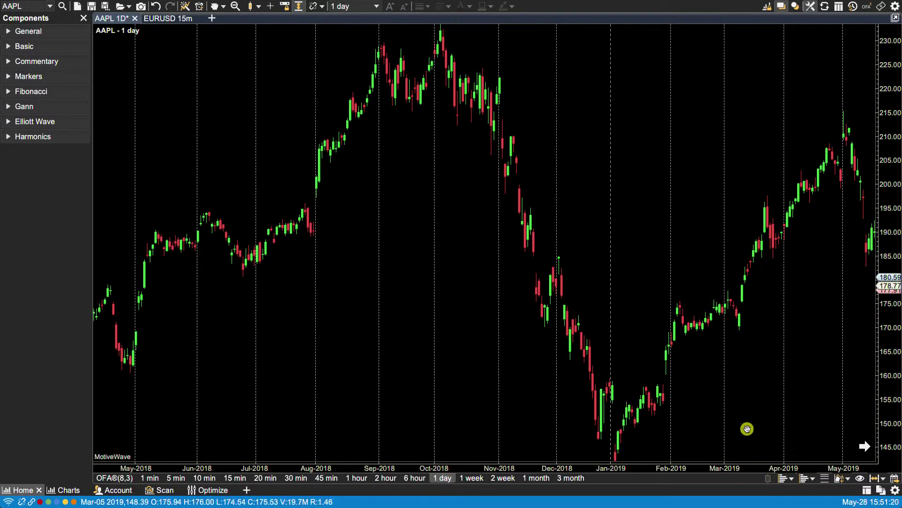
Jump to the latest bars and undo the '< 1 day' visibility change, then reselect the channel.
left_click(865, 446)
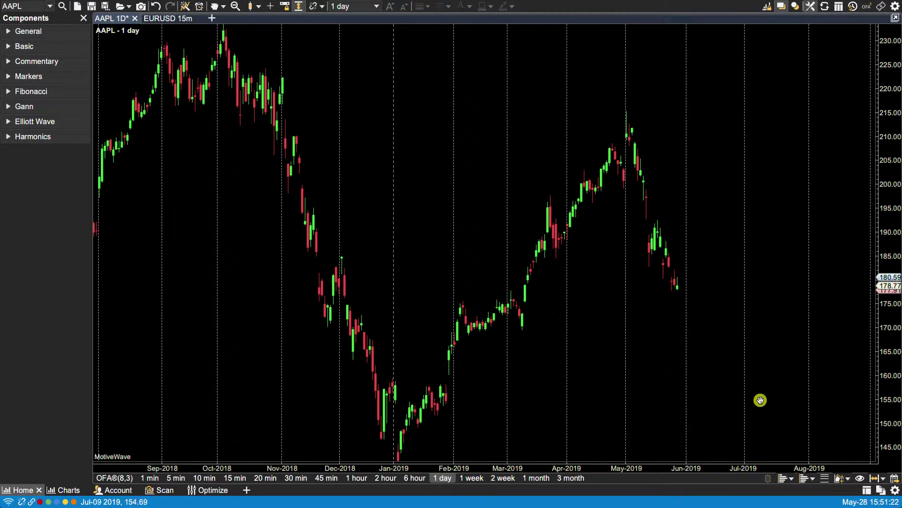
key("ctrl+z")
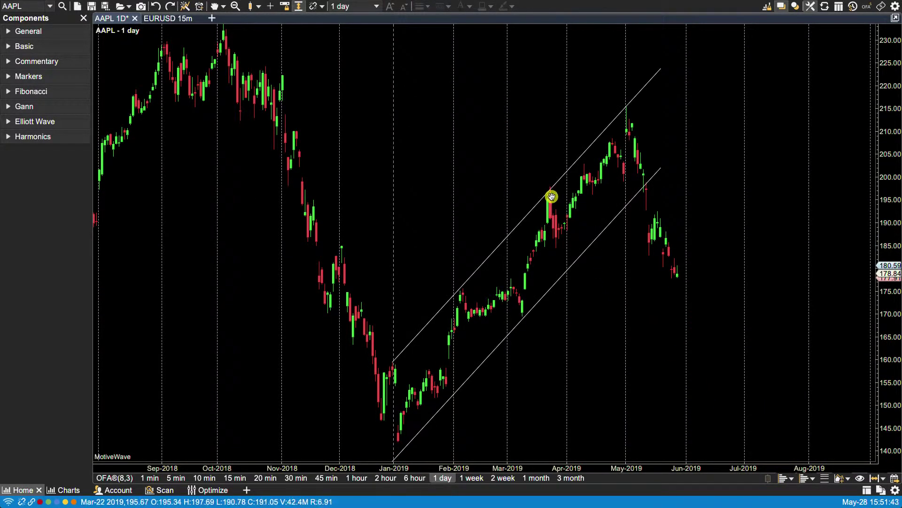
left_click(582, 253)
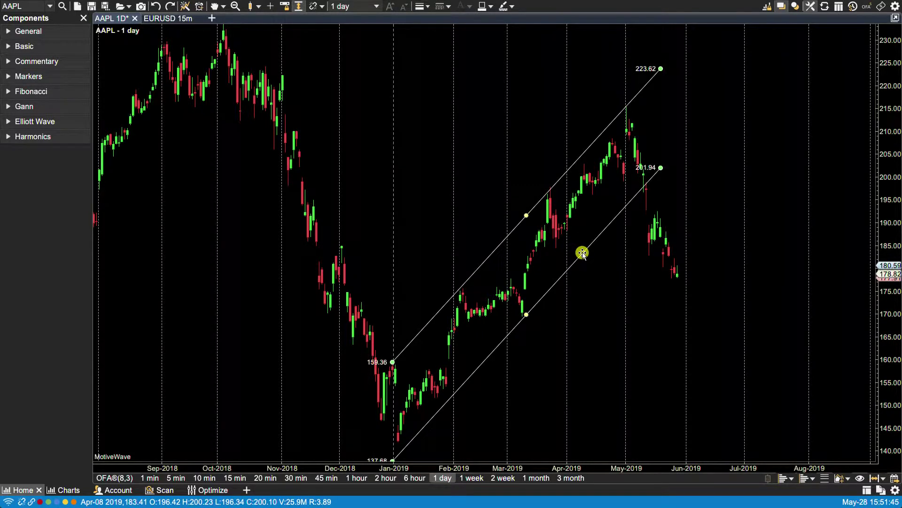
right_click(641, 88)
mouse_move(704, 121)
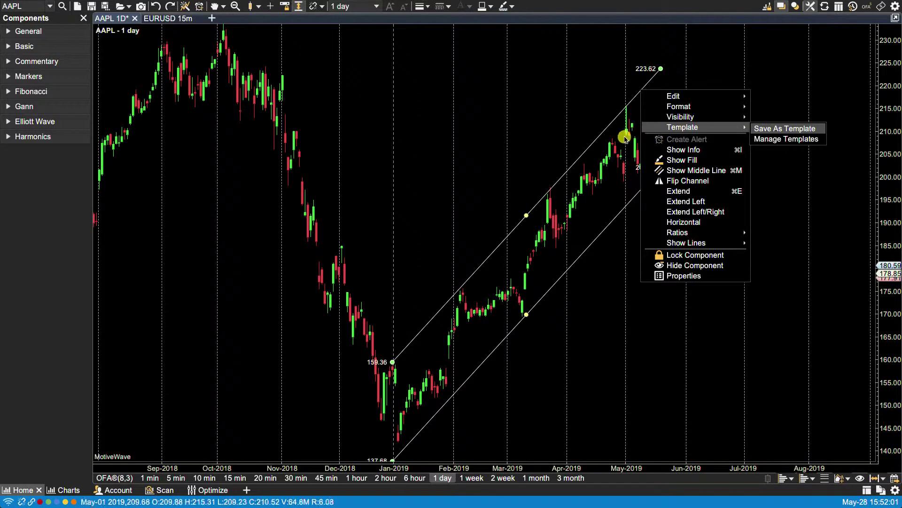
Start Save As Template for the channel, then cancel the dialog without saving.
mouse_move(684, 109)
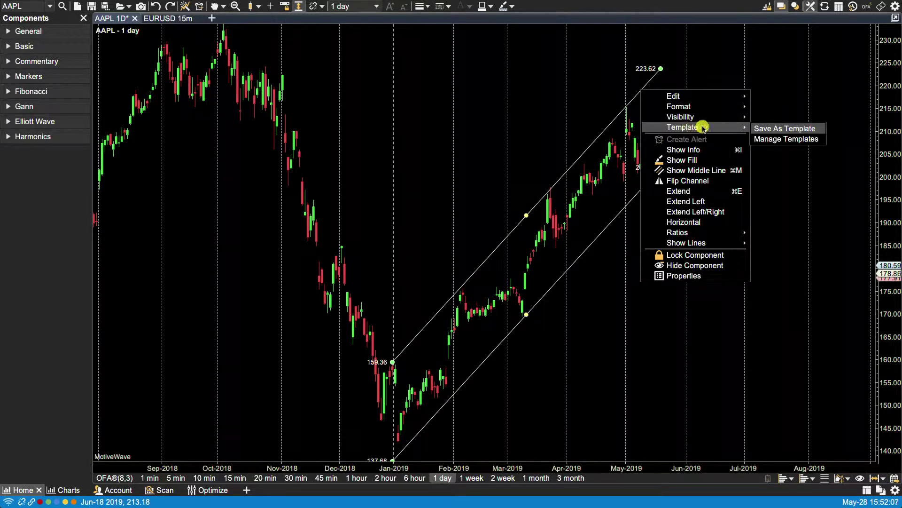
left_click(766, 128)
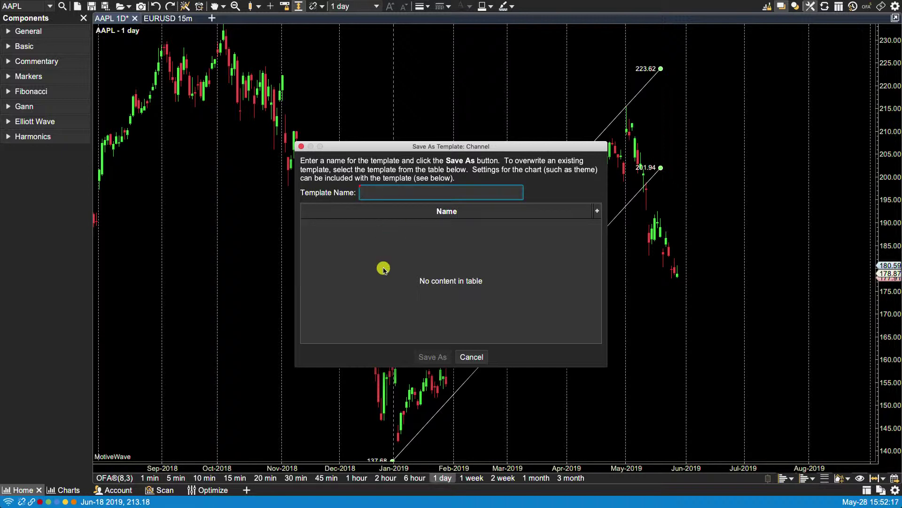
left_click(465, 358)
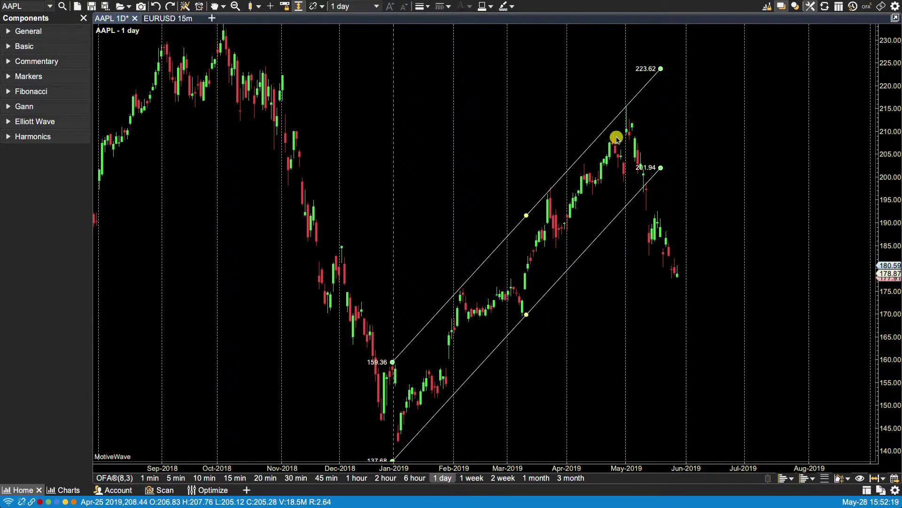
Toggle the channel's Show Info price display from its context menu.
right_click(656, 75)
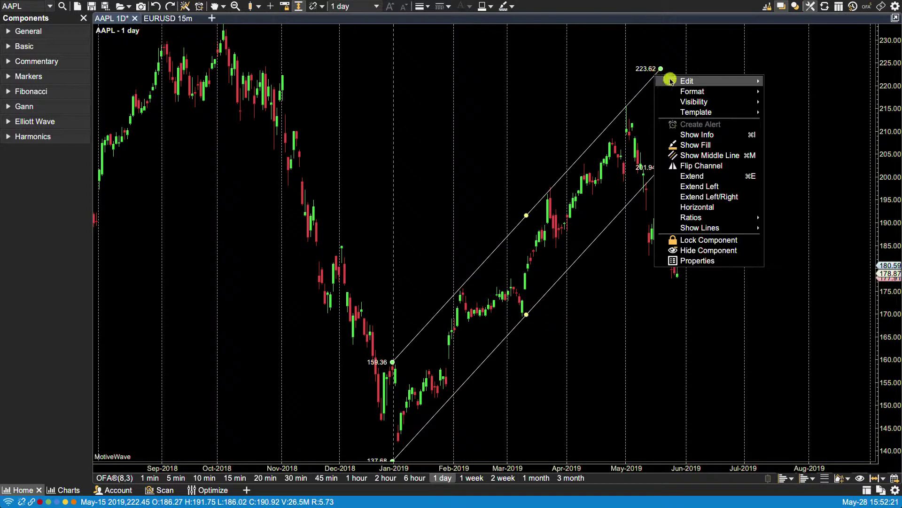
left_click(694, 135)
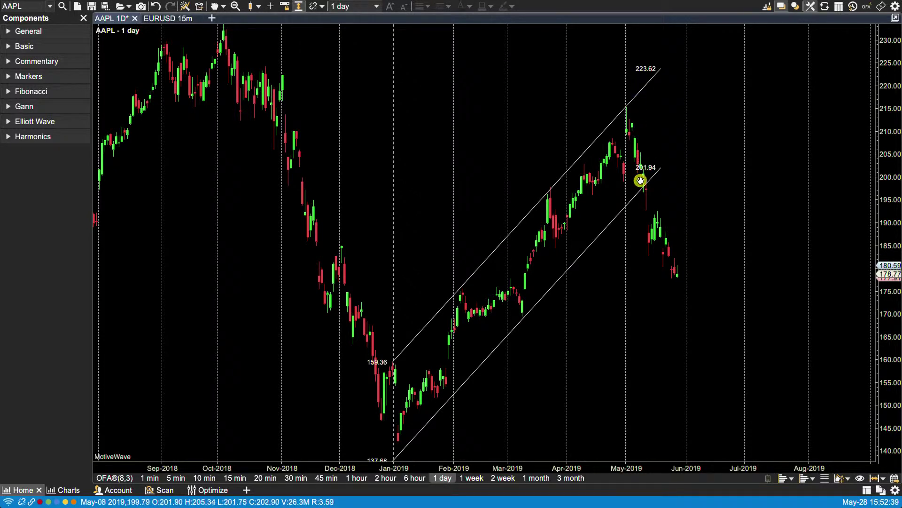
left_click(648, 80)
right_click(648, 80)
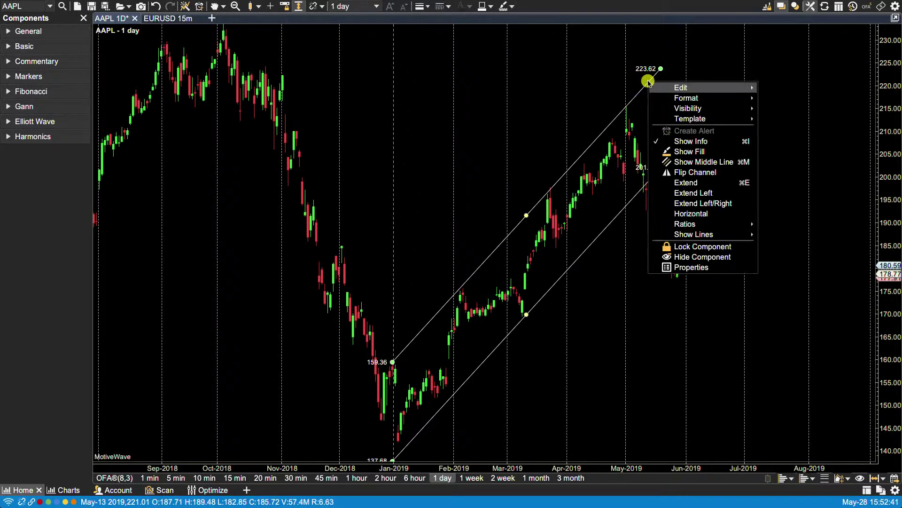
left_click(689, 141)
Turn on Show Fill to shade the channel band grey.
left_click(727, 212)
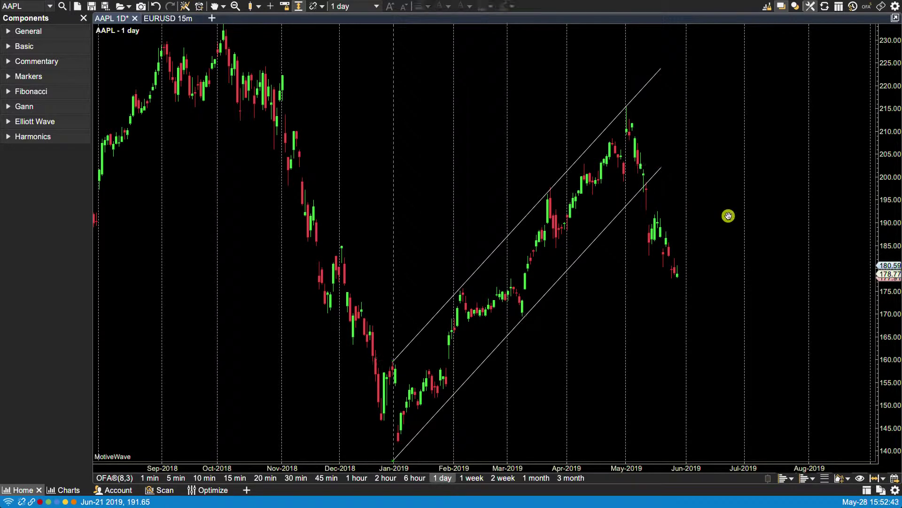
right_click(632, 99)
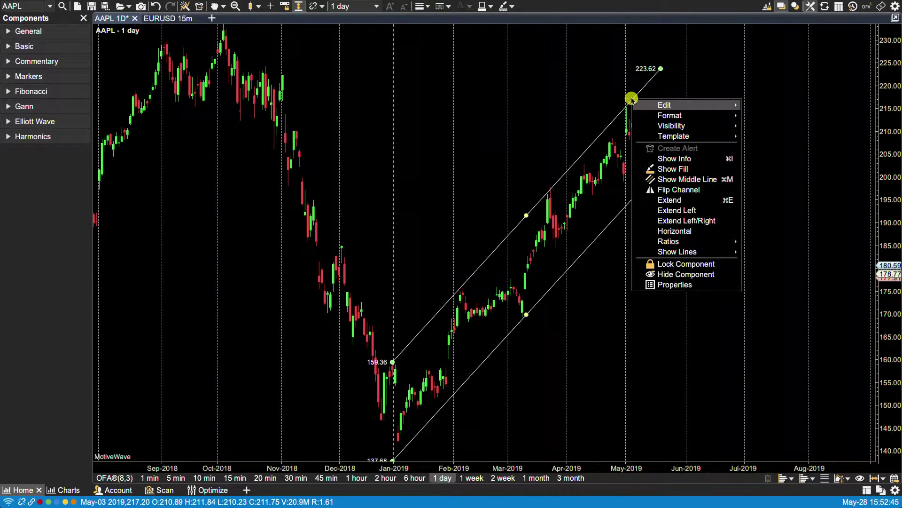
left_click(688, 170)
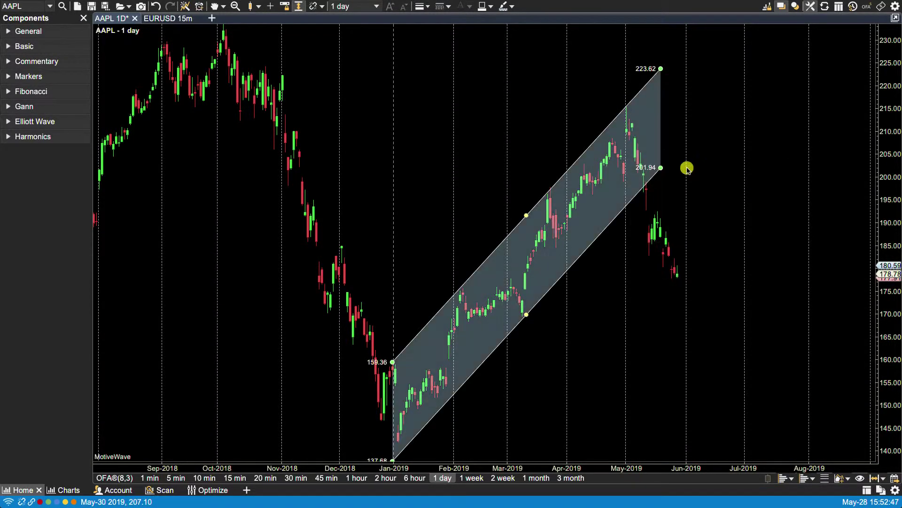
Turn off Show Fill and enable Show Middle Line on the channel.
right_click(645, 90)
left_click(677, 161)
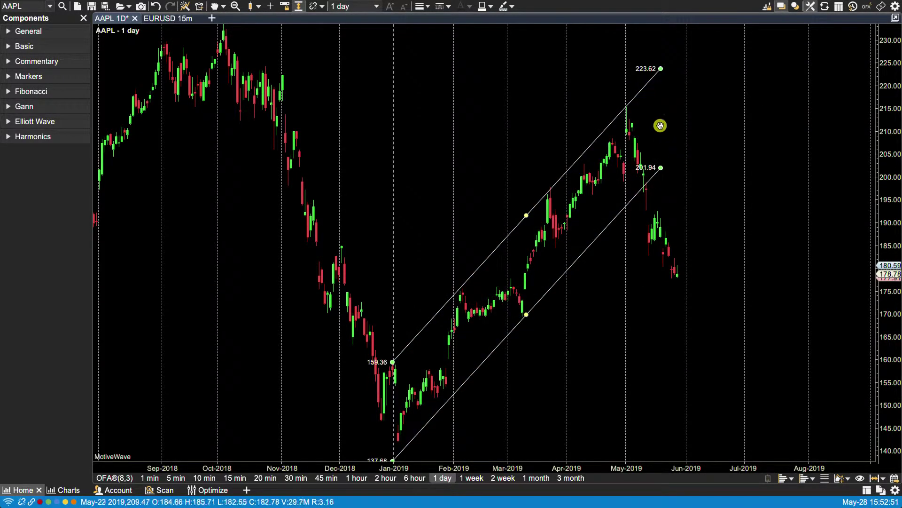
right_click(632, 100)
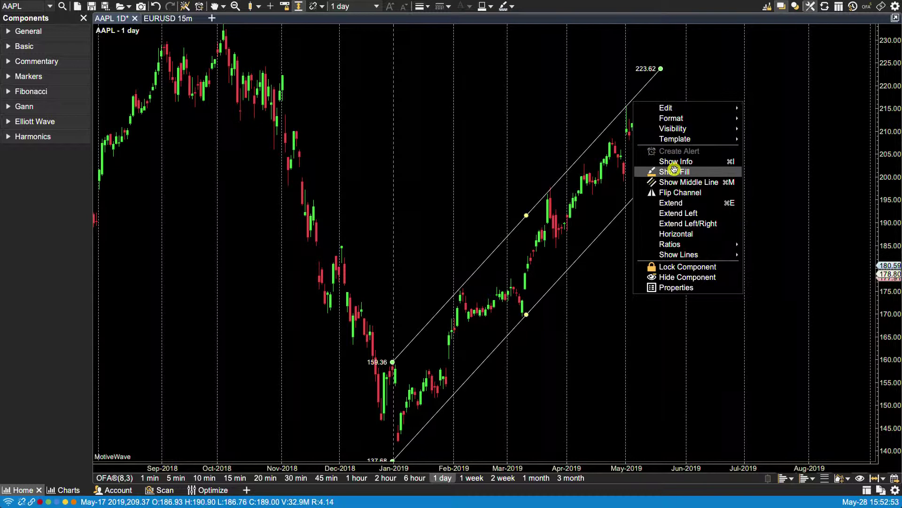
left_click(677, 182)
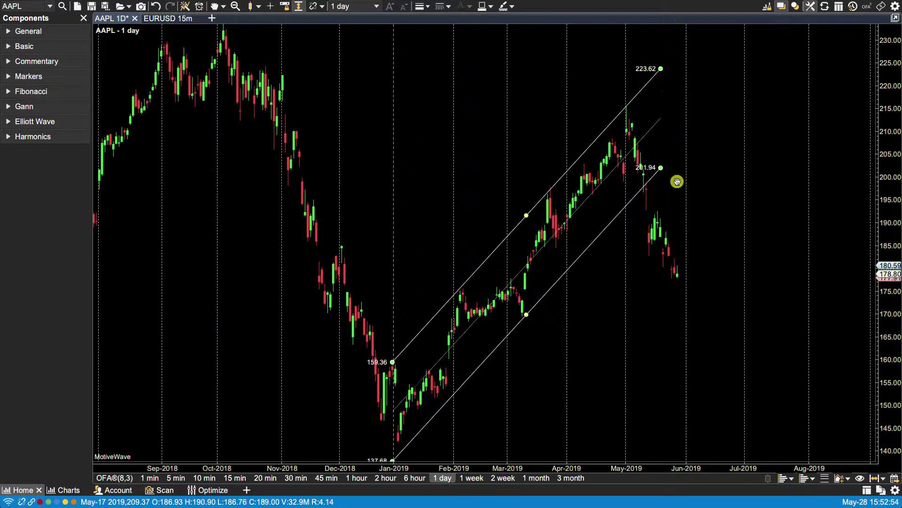
Try Flip Channel and undo it, then set the channel to Extend right.
right_click(612, 123)
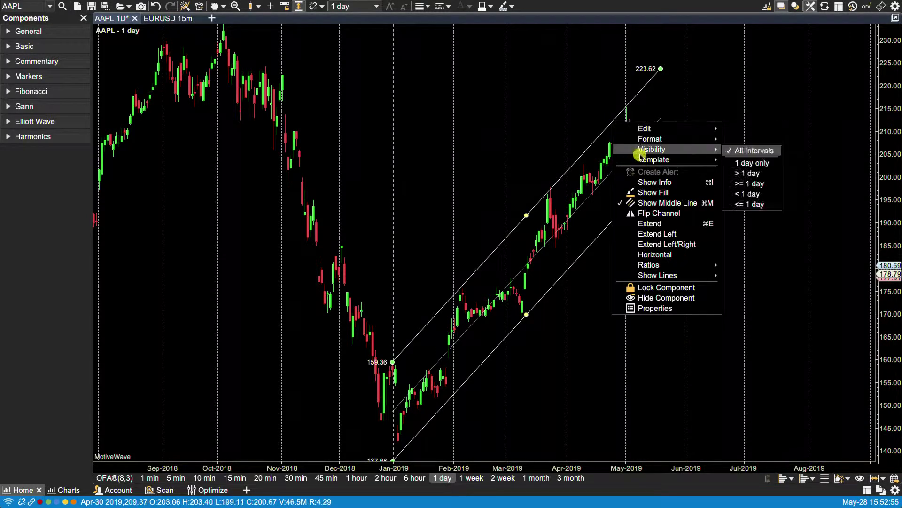
left_click(660, 214)
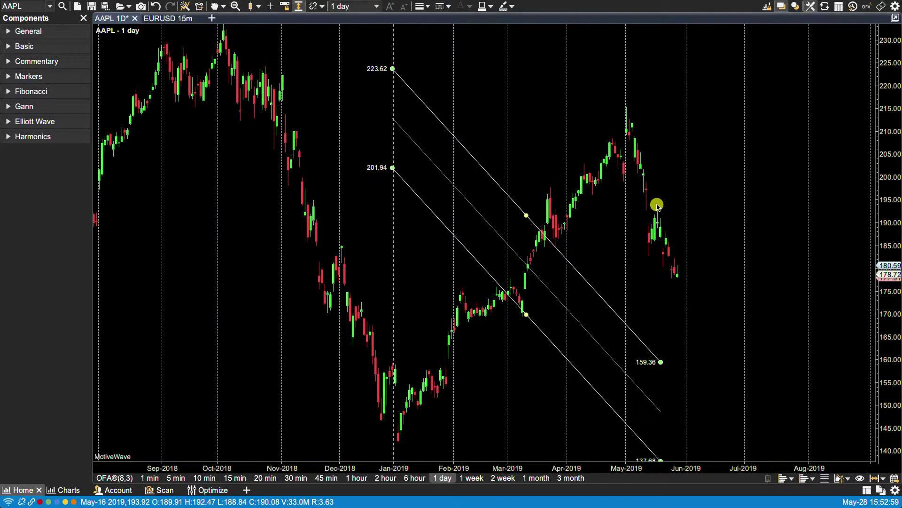
key("super+z")
key("super+z")
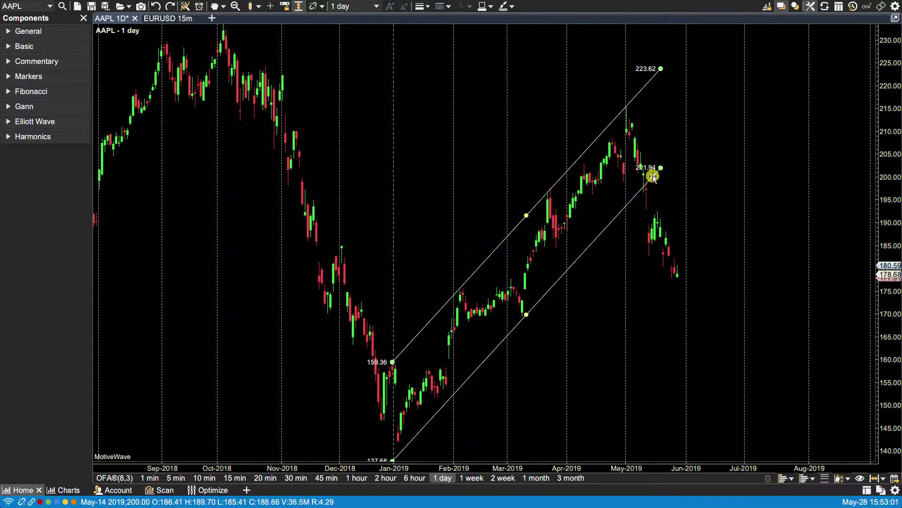
right_click(653, 176)
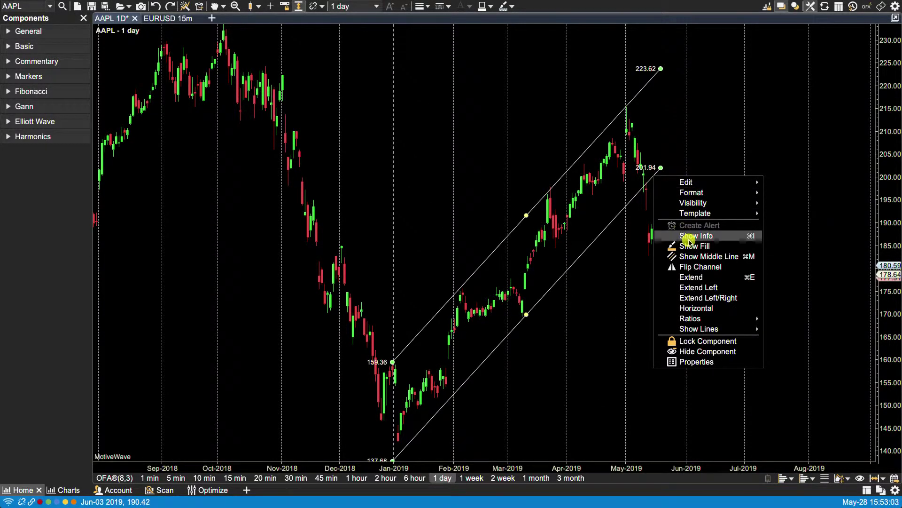
left_click(693, 277)
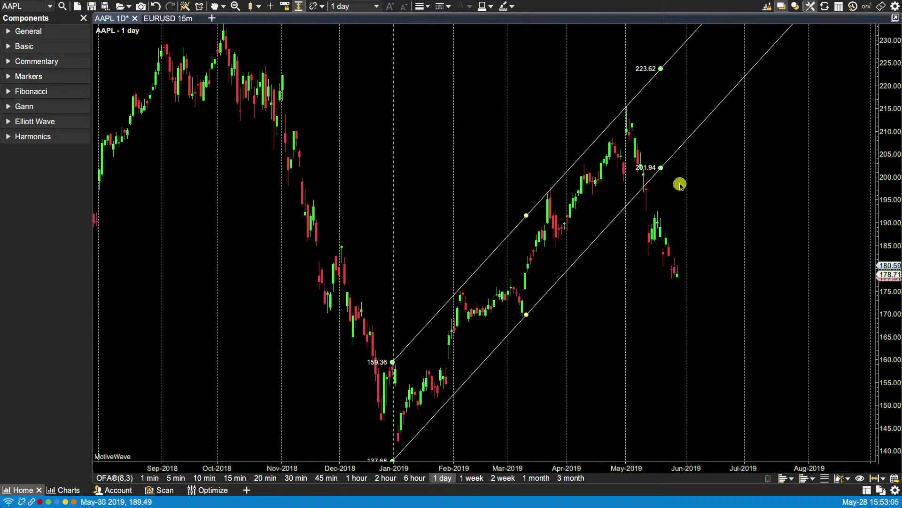
Make the channel lines Horizontal and pan the chart toward later dates.
right_click(681, 149)
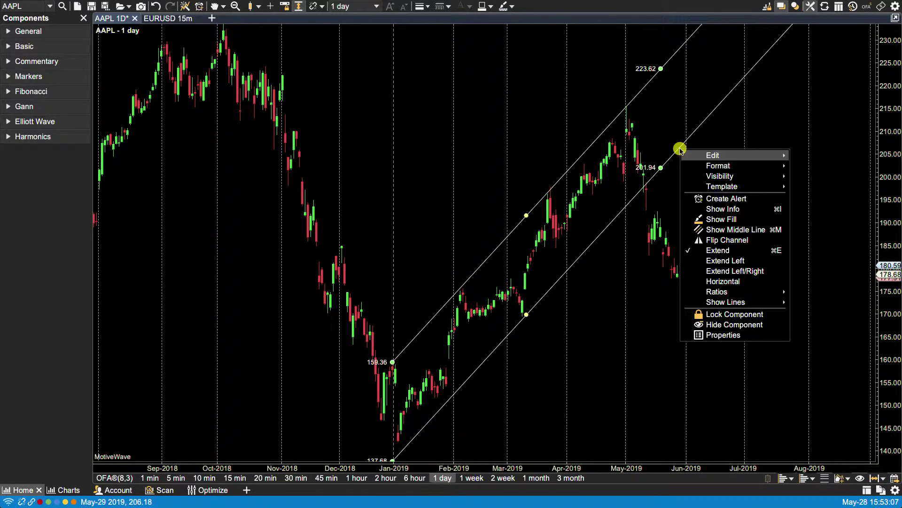
left_click(709, 282)
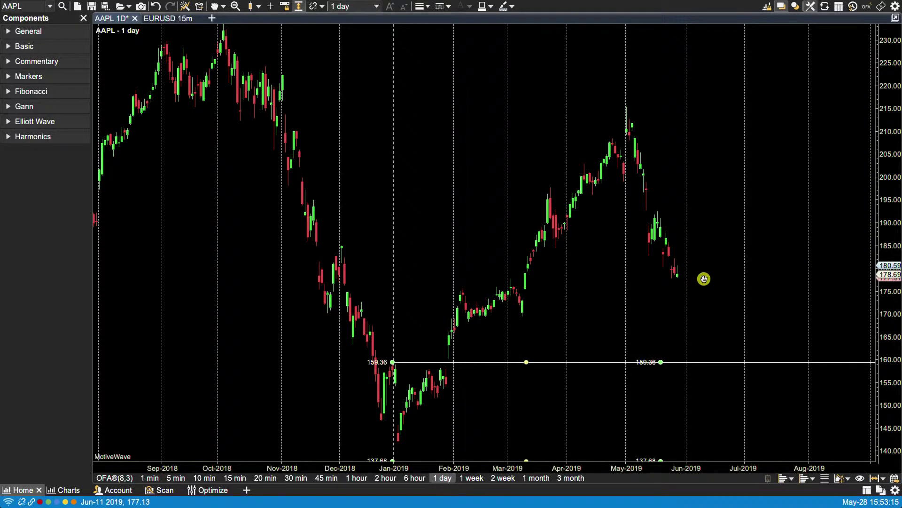
left_click_drag(703, 270, 876, 176)
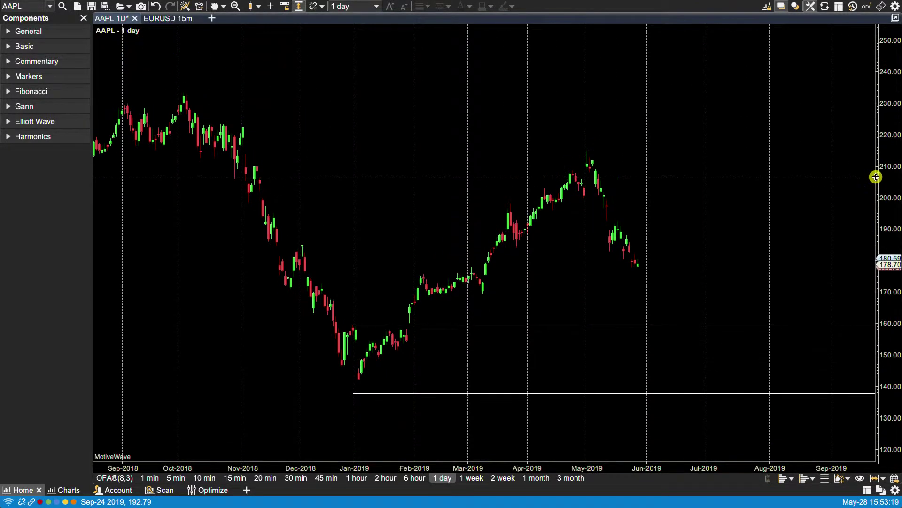
Drag the channel back to rising 137.68/159.36 to 201.94/223.62 and widen the daily bars.
left_click(382, 326)
left_click_drag(346, 368, 487, 287)
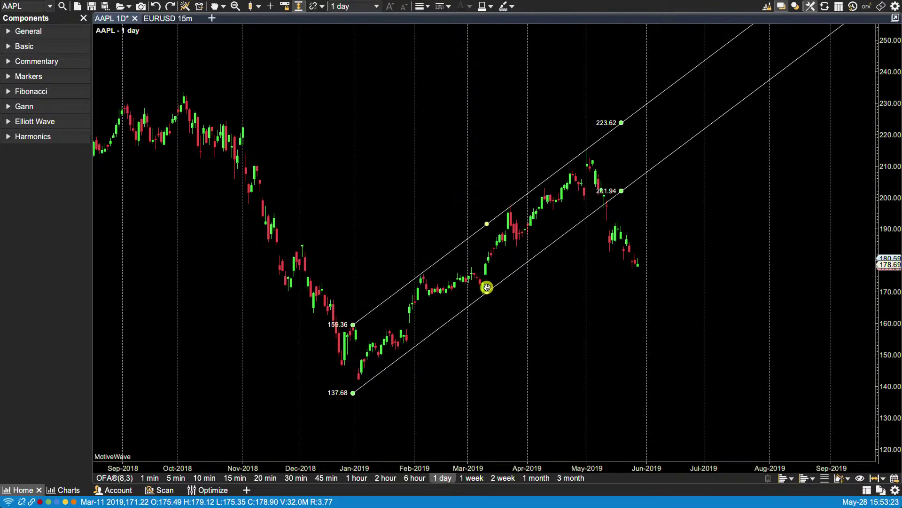
left_click_drag(526, 466, 512, 468)
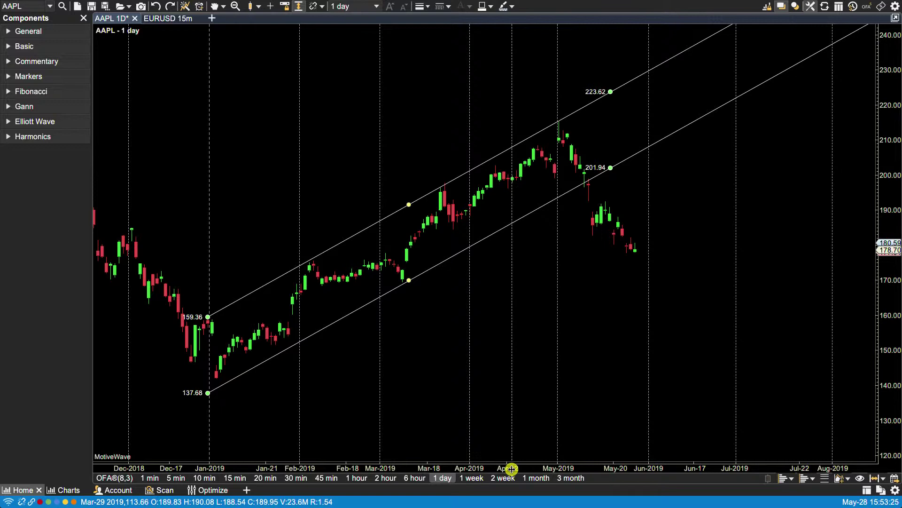
In Channel Properties Ratios, choose the Fibonacci Blue preset, enable Retracement, and apply it.
right_click(608, 168)
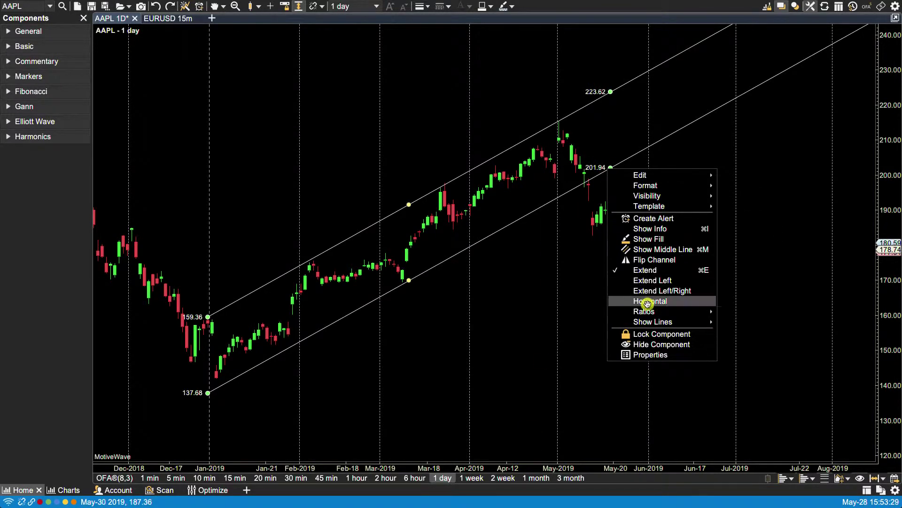
mouse_move(647, 312)
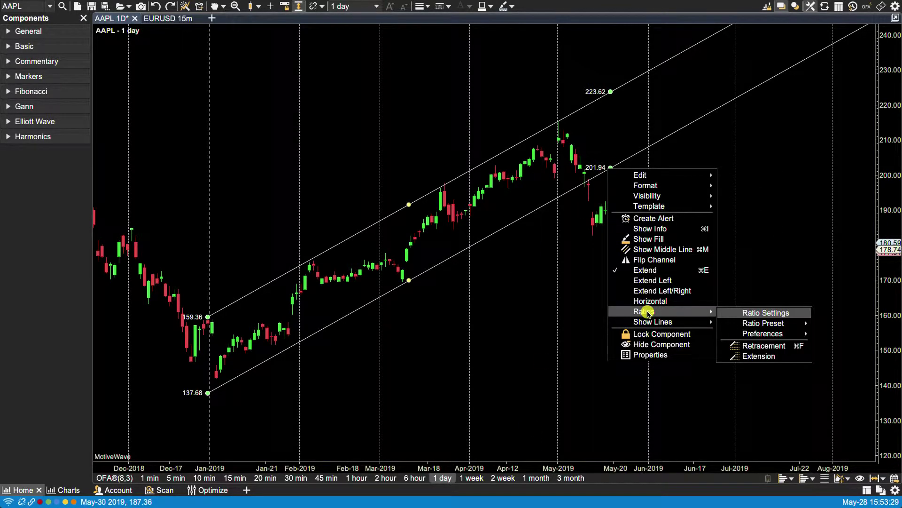
left_click(760, 313)
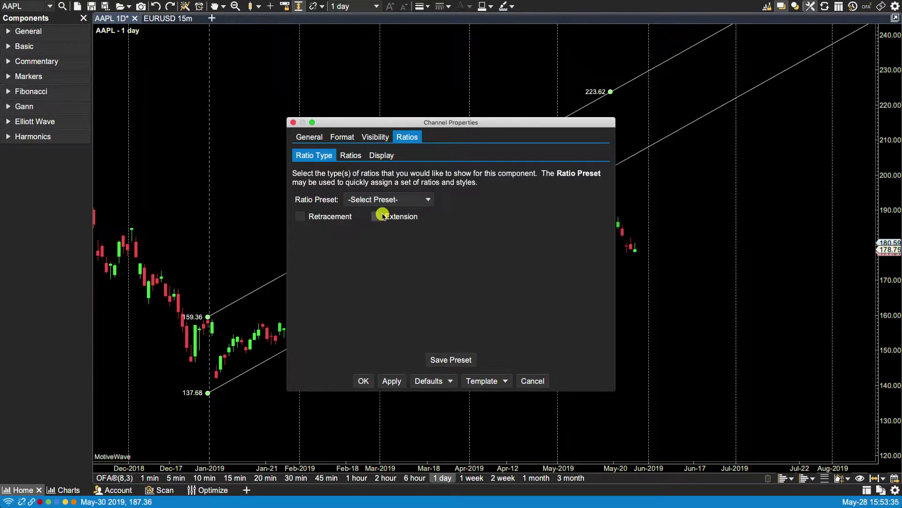
left_click(373, 201)
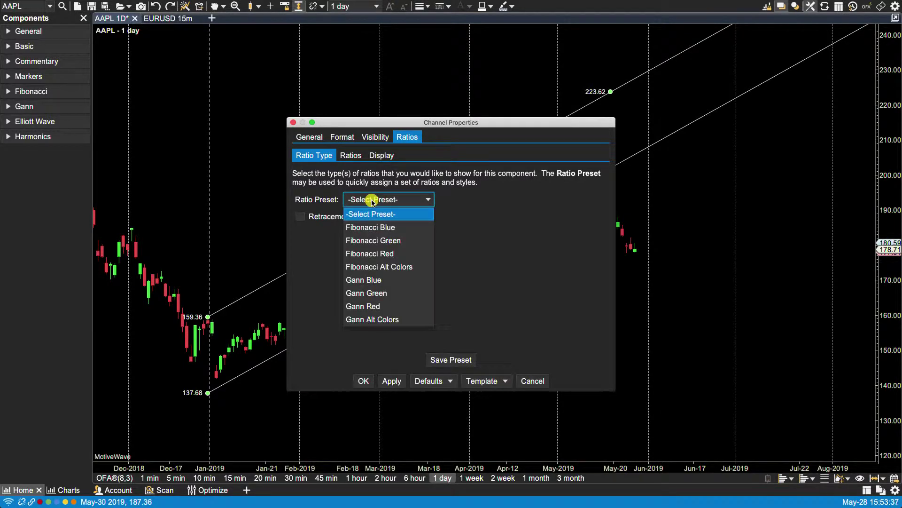
left_click(362, 228)
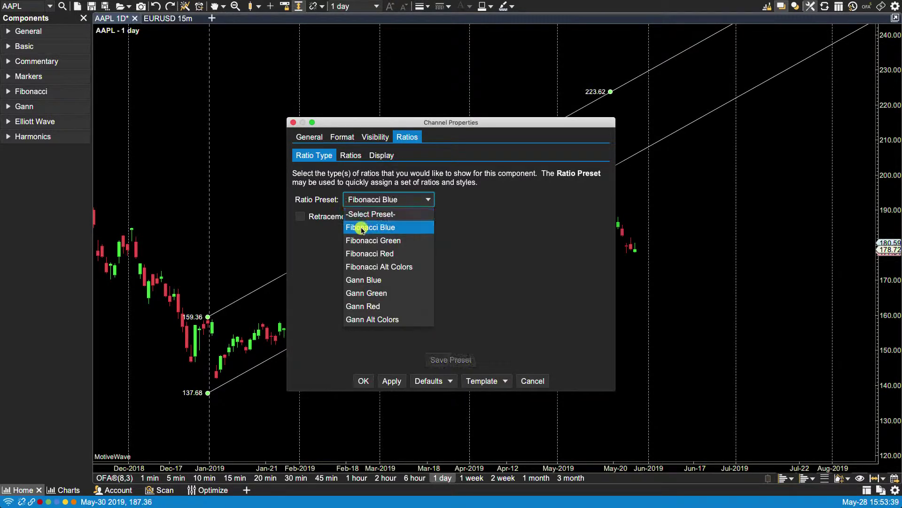
left_click(300, 218)
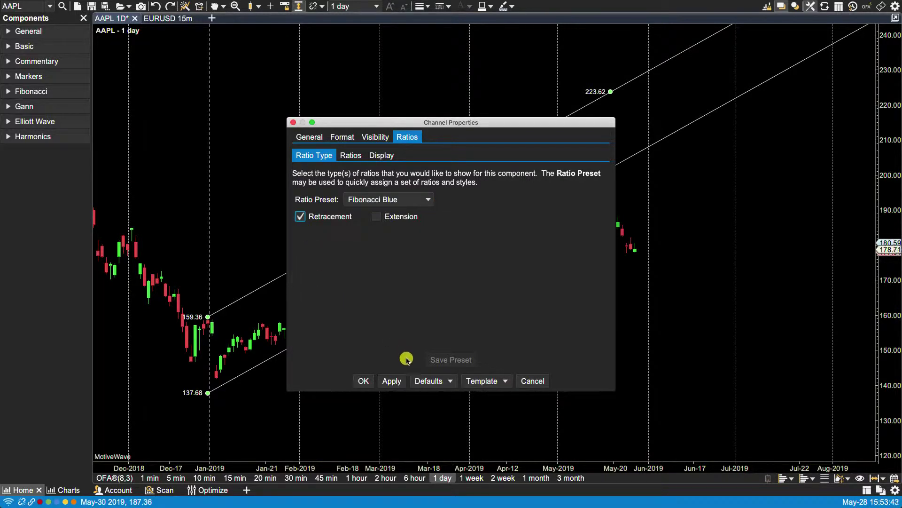
left_click(392, 382)
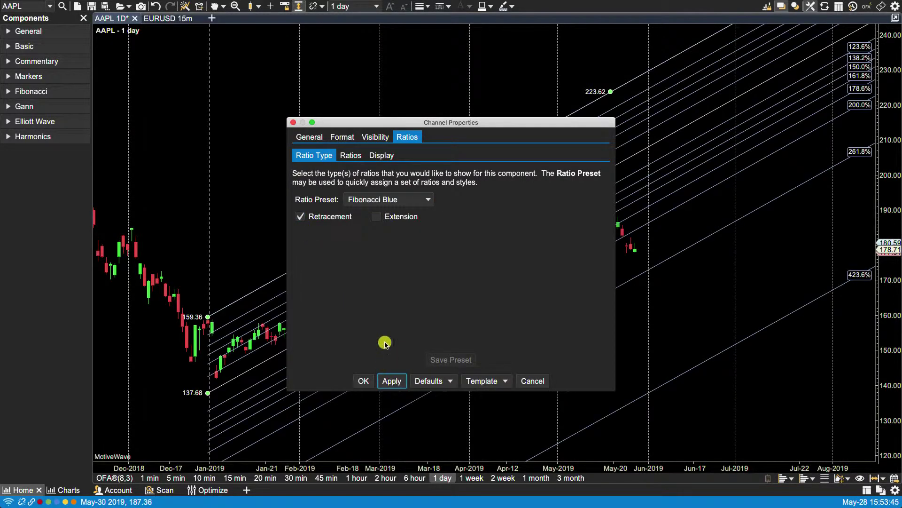
left_click_drag(507, 123, 413, 109)
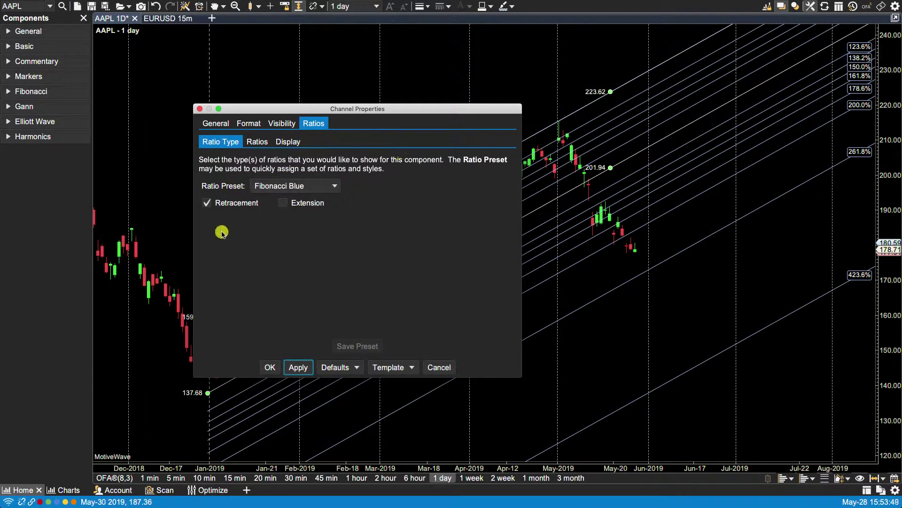
Uncheck Retracement and apply to remove the Fibonacci lines from the channel.
left_click(206, 202)
left_click(299, 367)
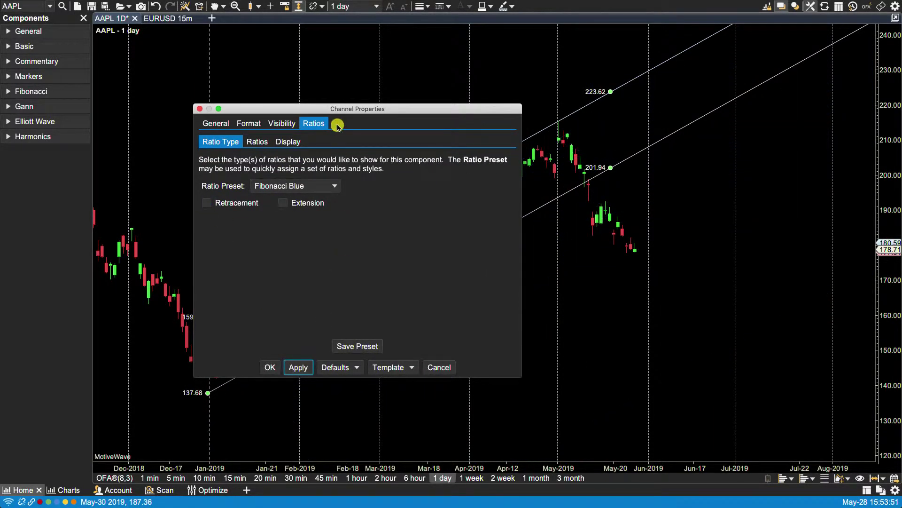
left_click_drag(352, 112, 407, 112)
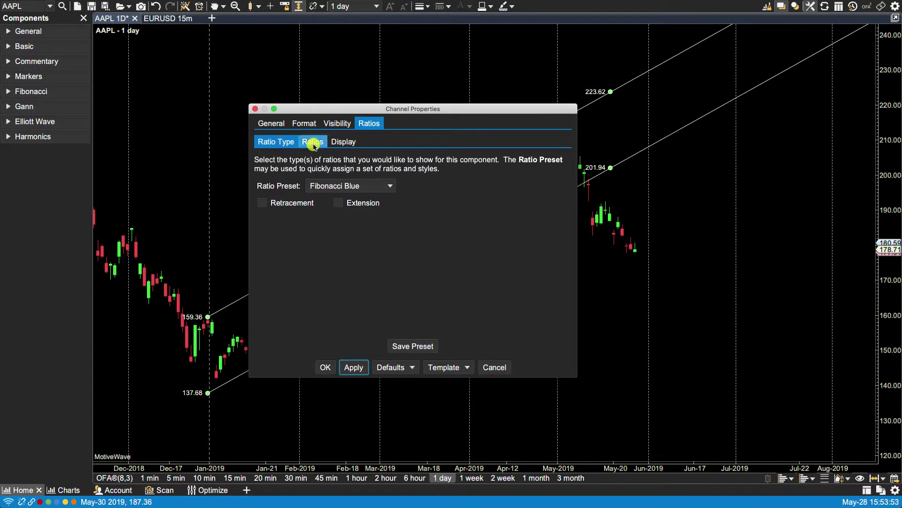
View the ratio values, cancel Save Preset, and switch to the Display sub-tab.
left_click(313, 142)
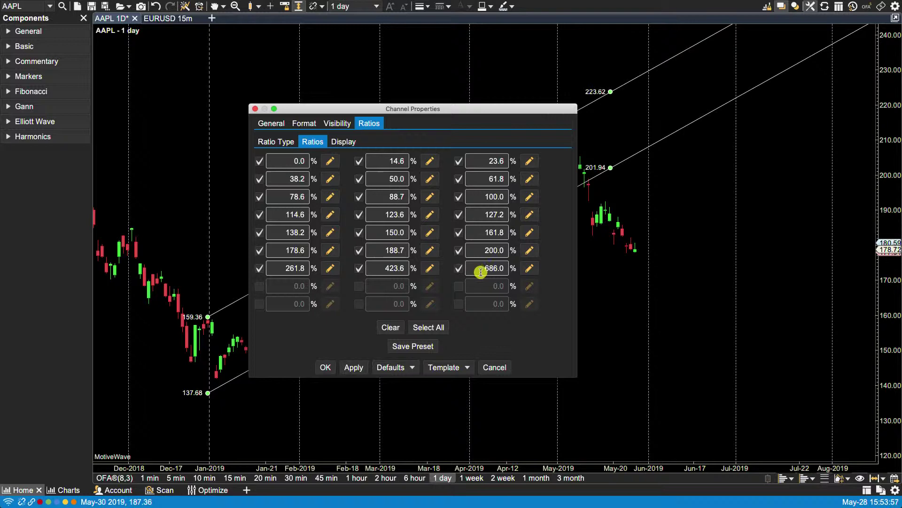
left_click(422, 346)
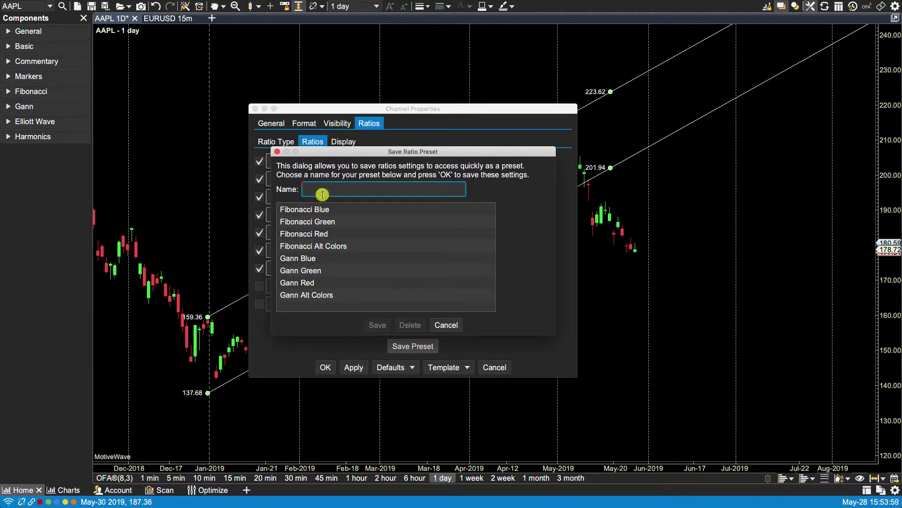
left_click(445, 324)
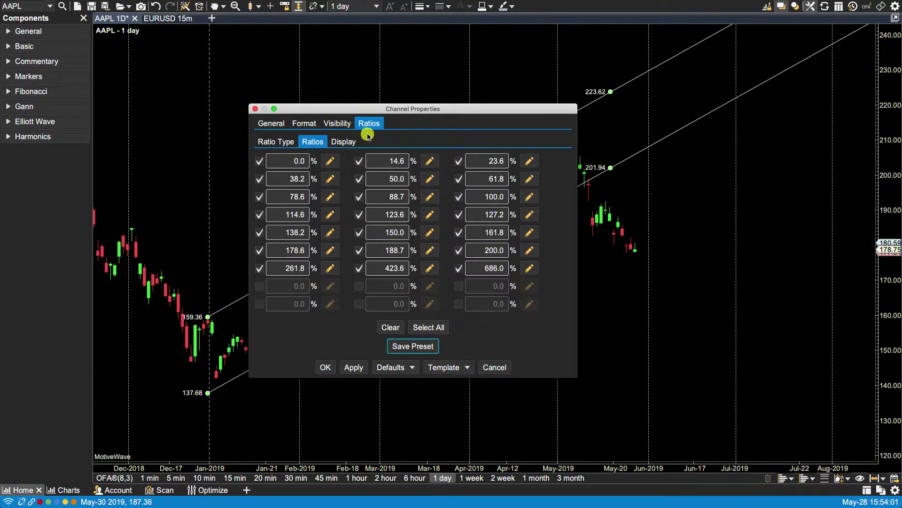
left_click(350, 142)
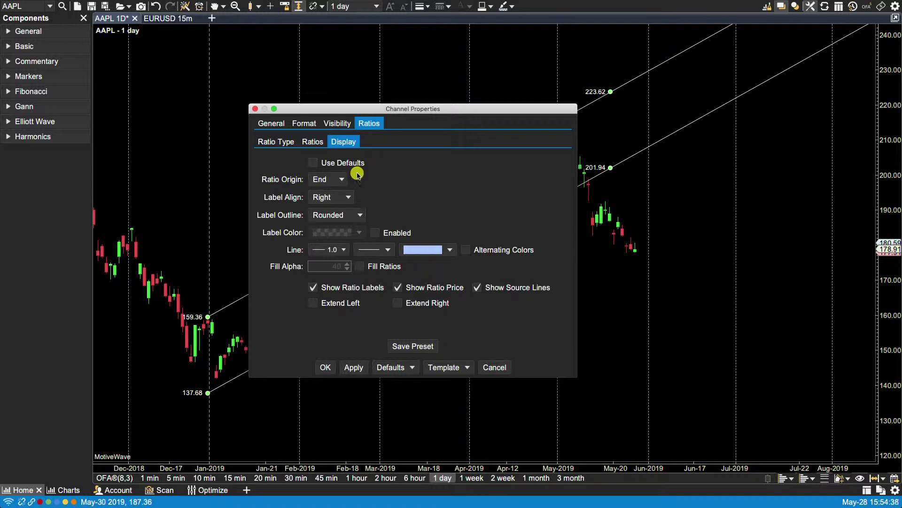
Cancel Channel Properties, then try Show Lines > 6 Lines and undo back to two lines.
left_click(495, 366)
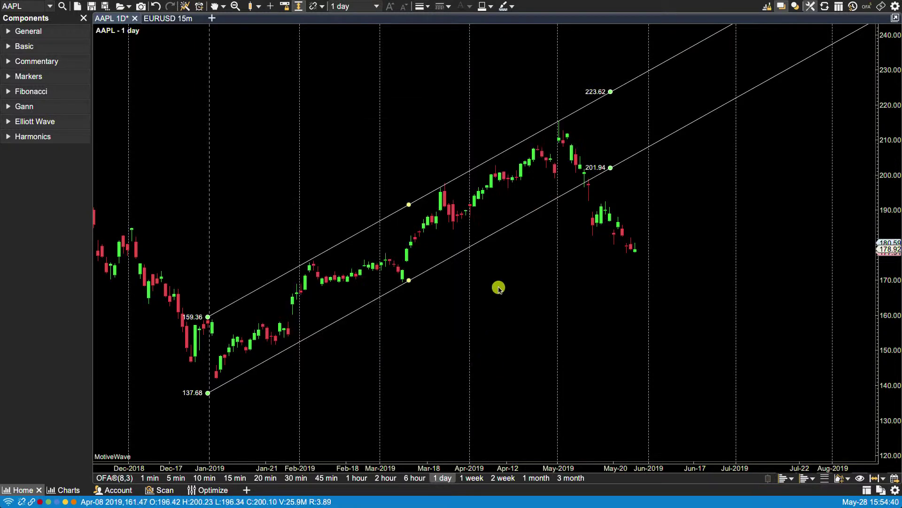
right_click(583, 105)
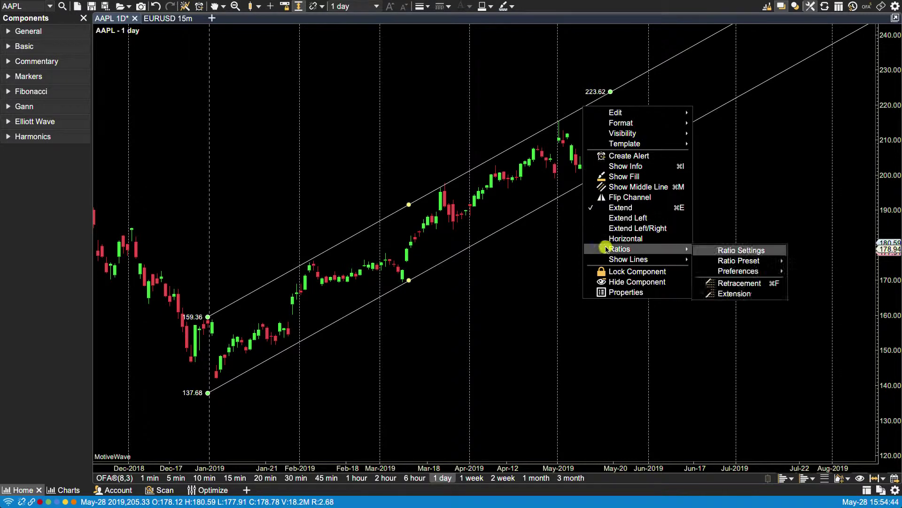
mouse_move(616, 260)
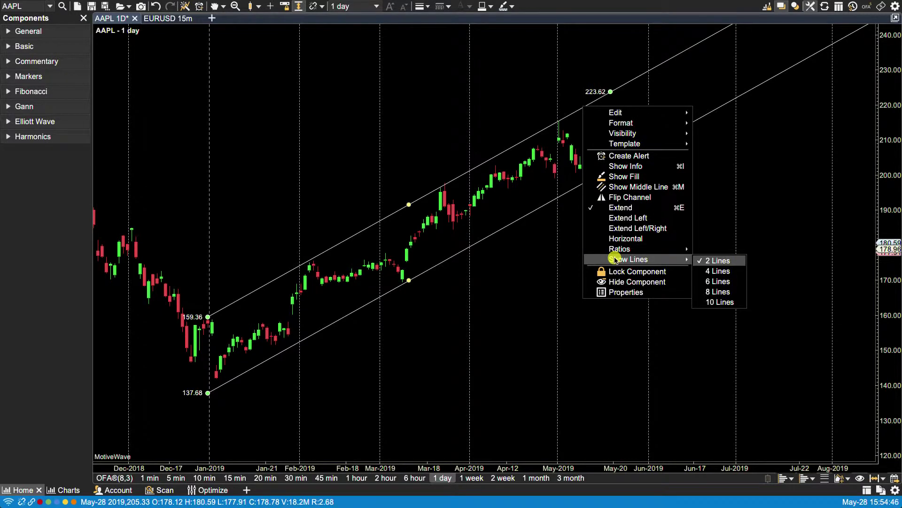
left_click(726, 281)
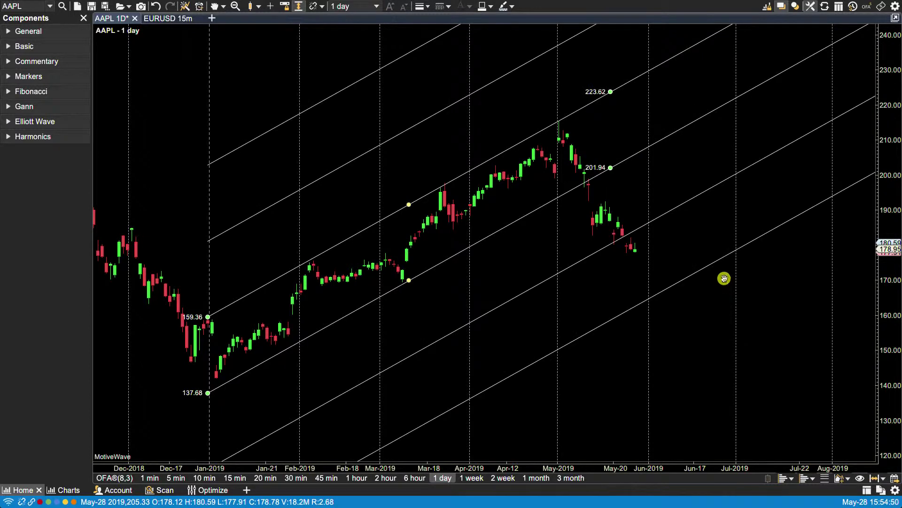
key("ctrl+z")
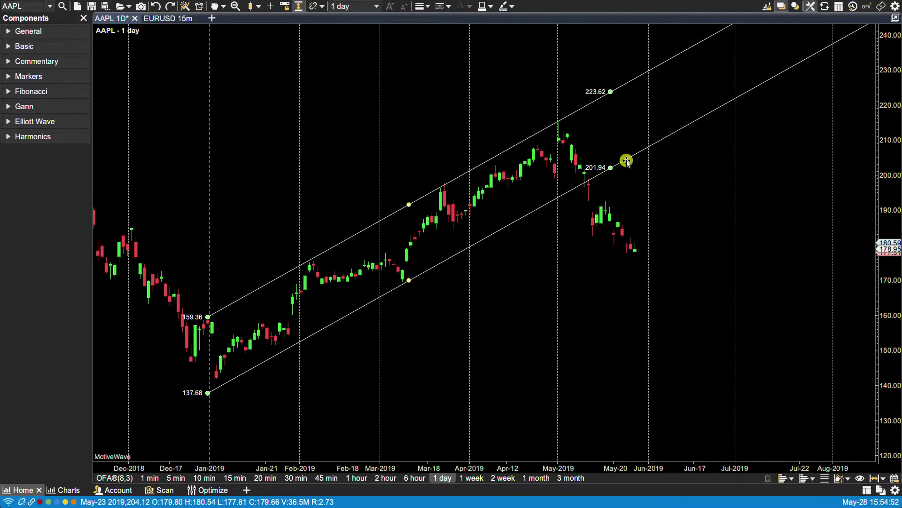
right_click(627, 160)
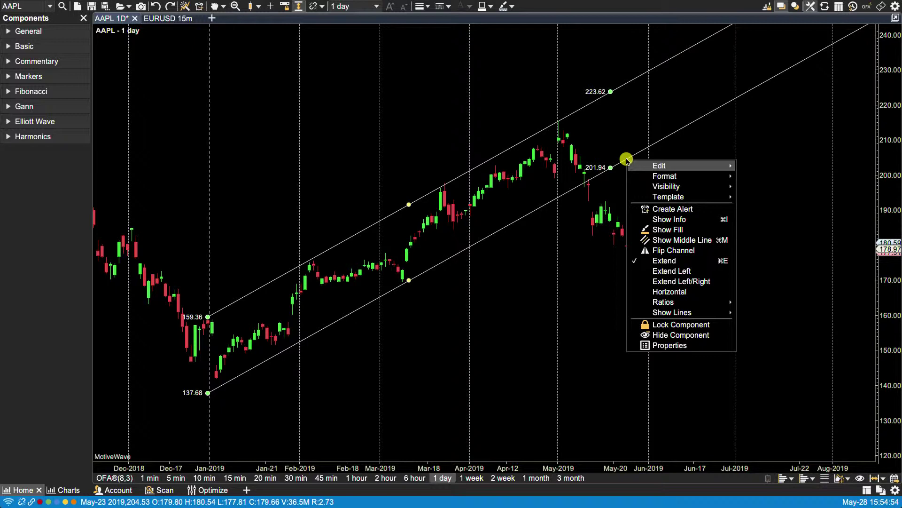
mouse_move(662, 314)
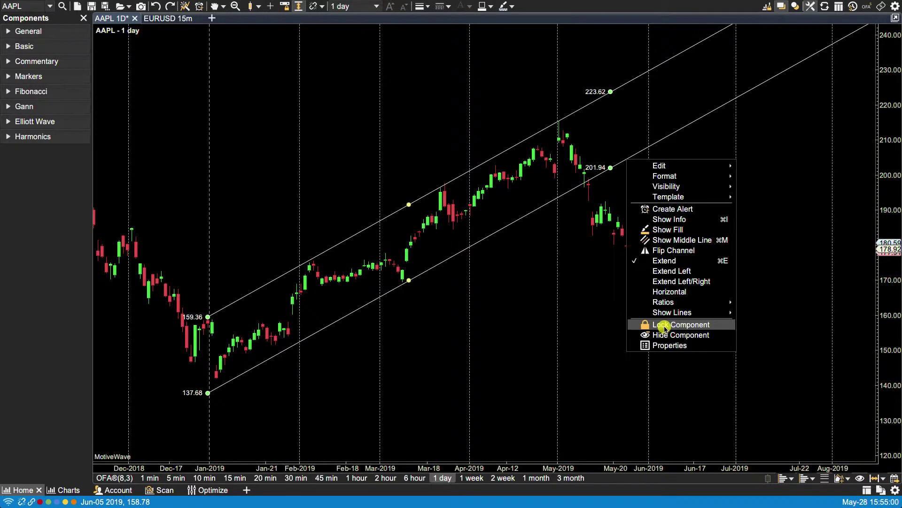
left_click(663, 325)
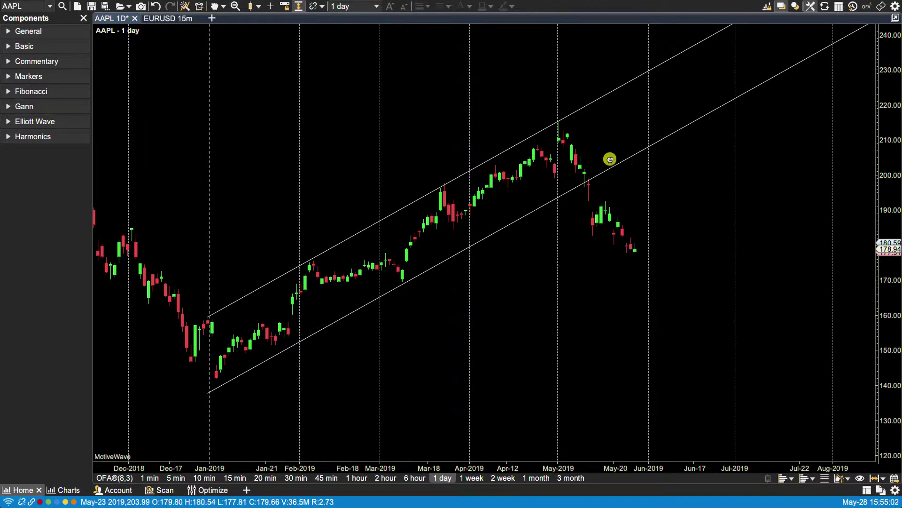
left_click(610, 159)
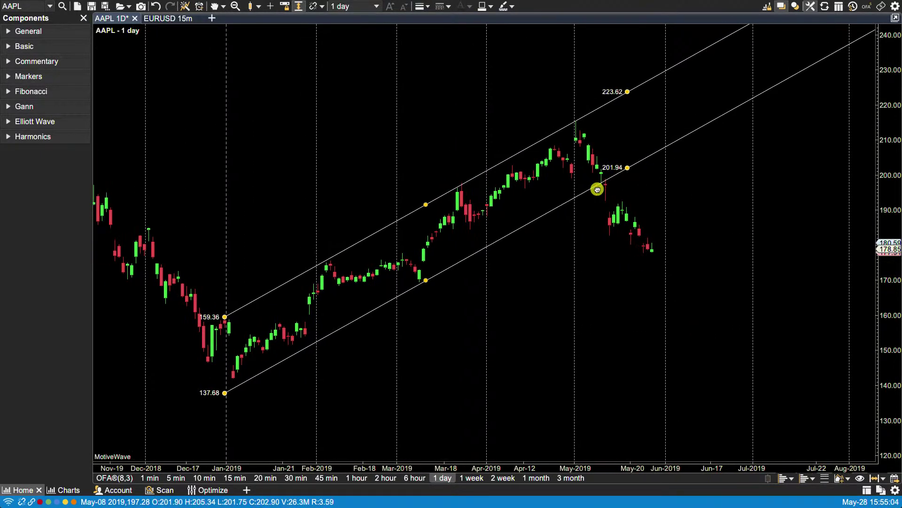
key("ctrl+z")
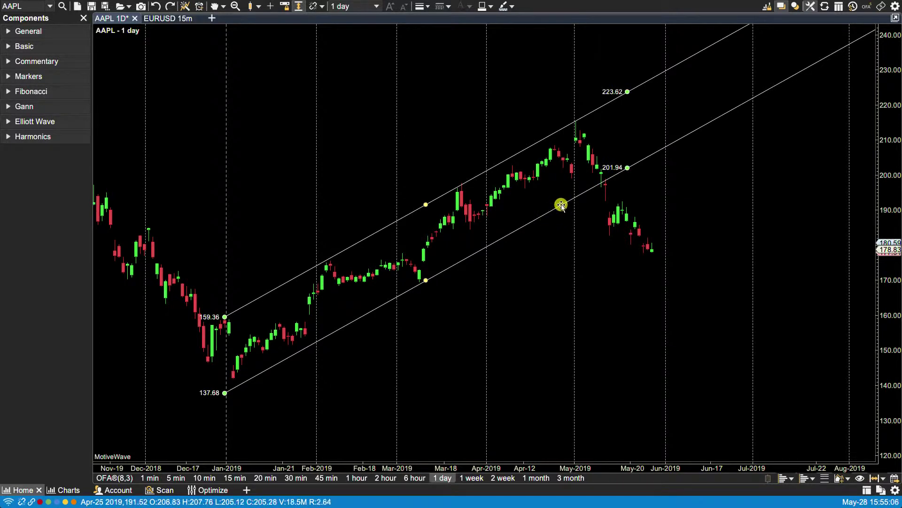
right_click(562, 205)
mouse_move(620, 349)
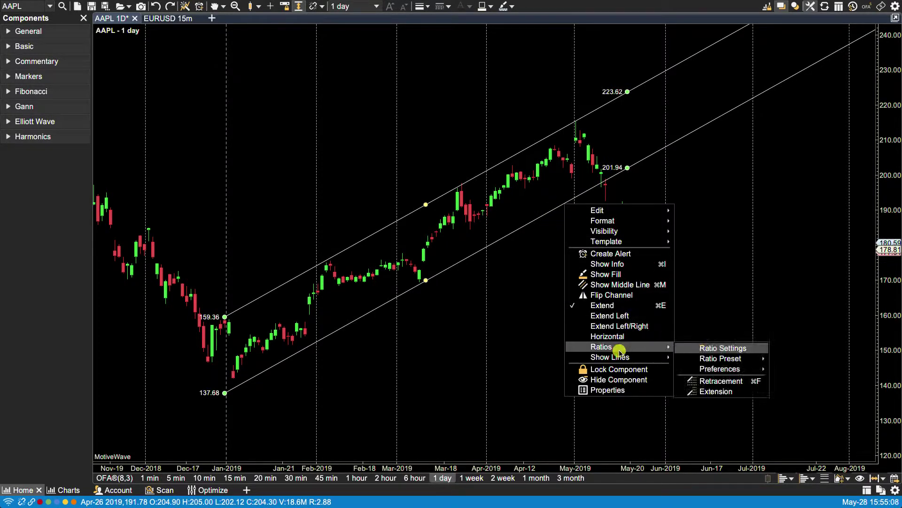
left_click(618, 379)
key("ctrl+z")
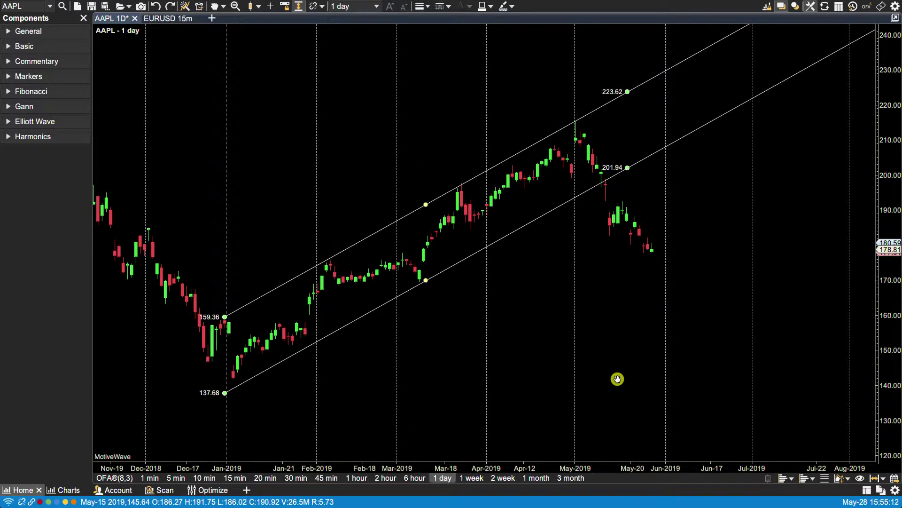
right_click(647, 157)
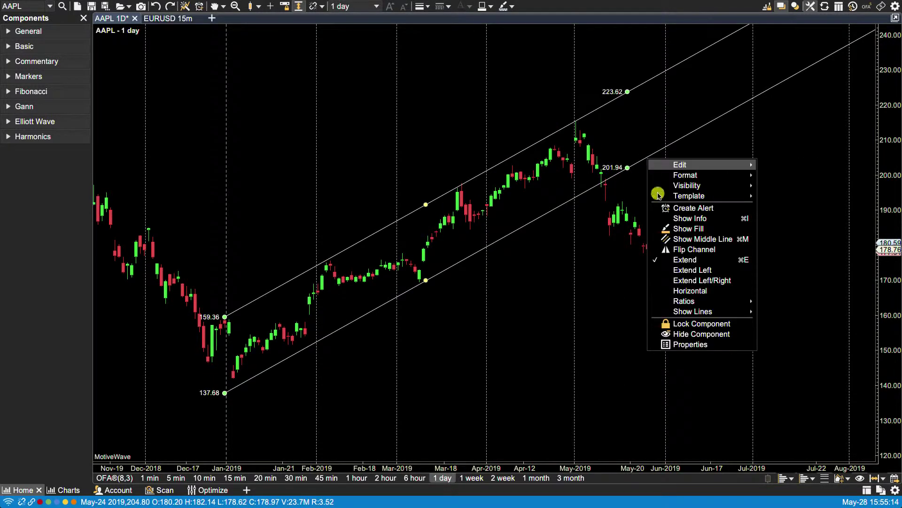
Open the channel's properties, close them unchanged, then reopen them by double-clicking the channel.
left_click(693, 345)
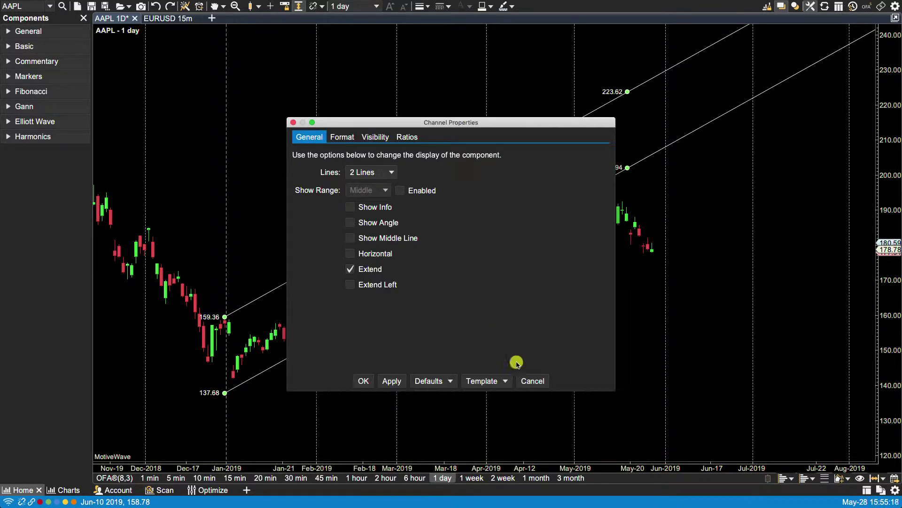
left_click(531, 380)
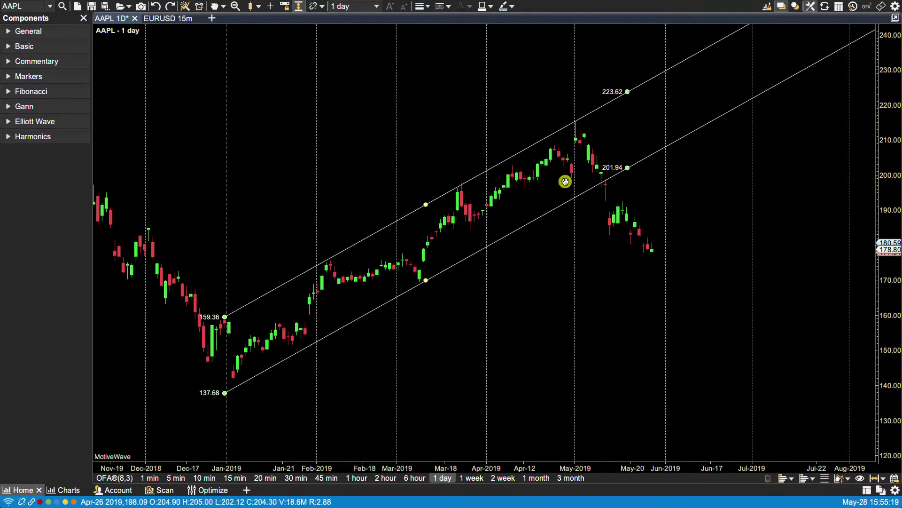
double_click(563, 204)
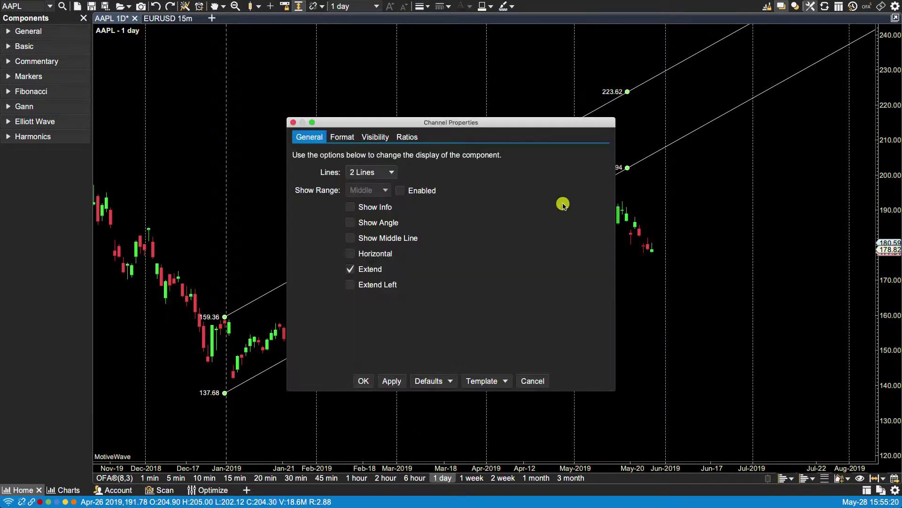
On the Format tab, make the channel lines blue, 1.5 thick and dashed.
left_click(349, 140)
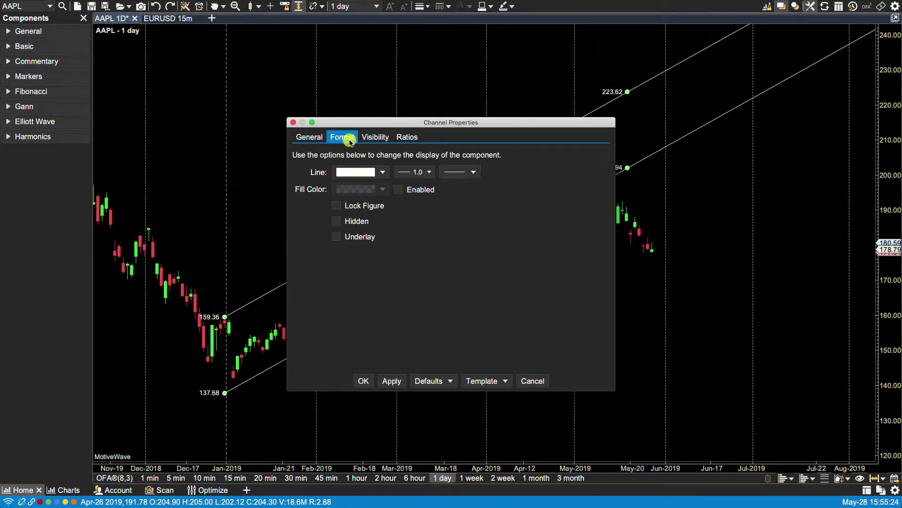
left_click(382, 172)
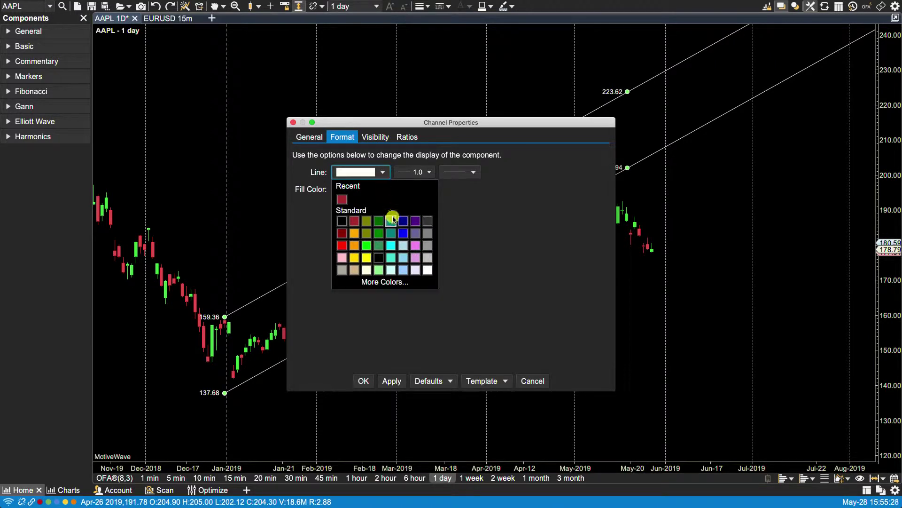
left_click(403, 234)
left_click(425, 173)
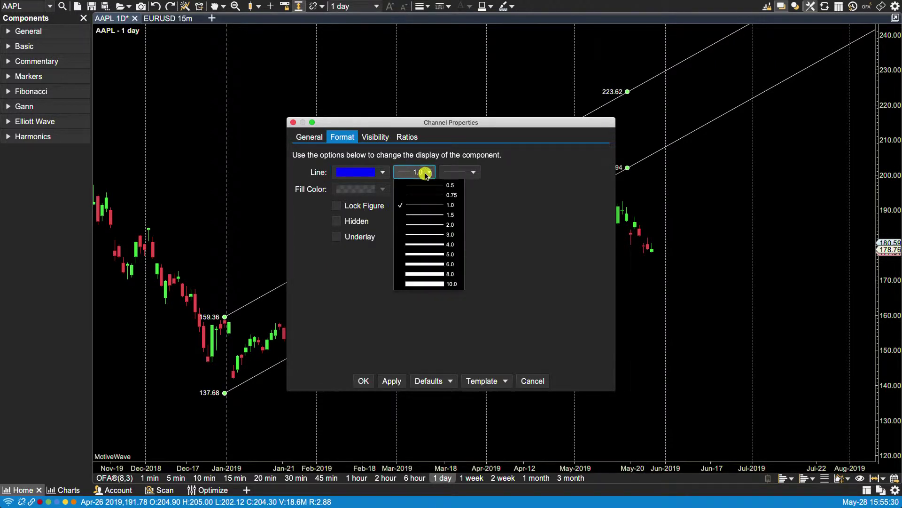
left_click(420, 214)
left_click(453, 177)
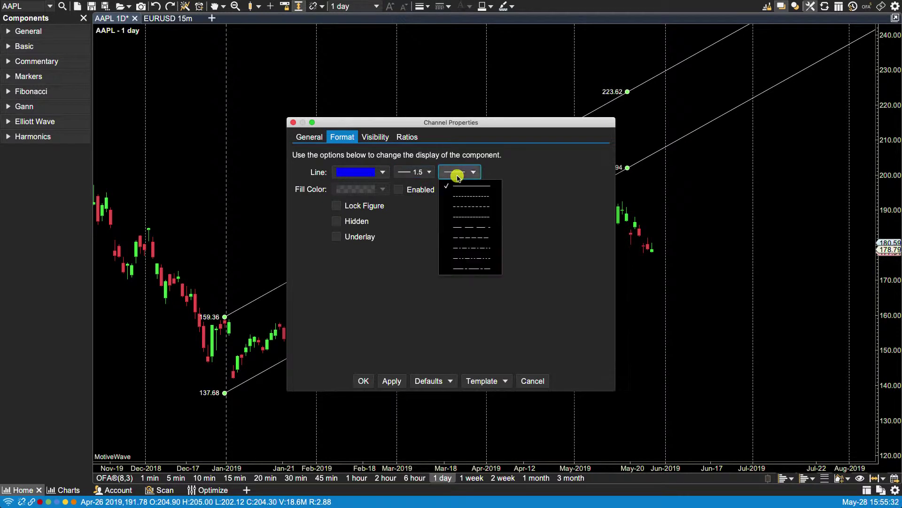
left_click(459, 197)
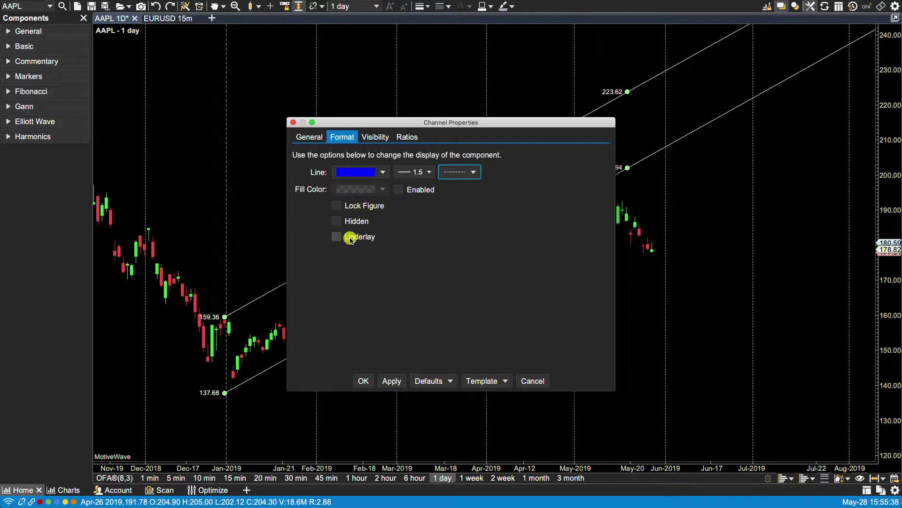
On the Visibility tab, keep the channel visible on All time frames.
left_click(376, 138)
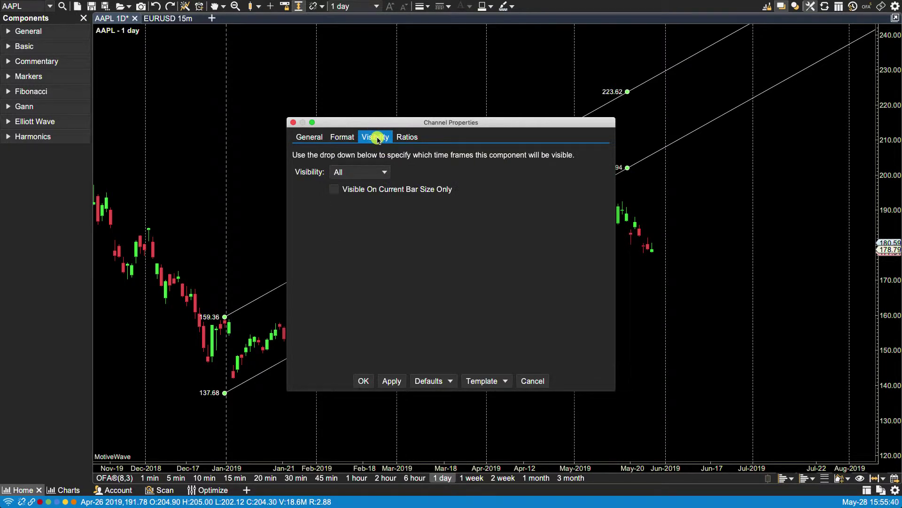
left_click(374, 177)
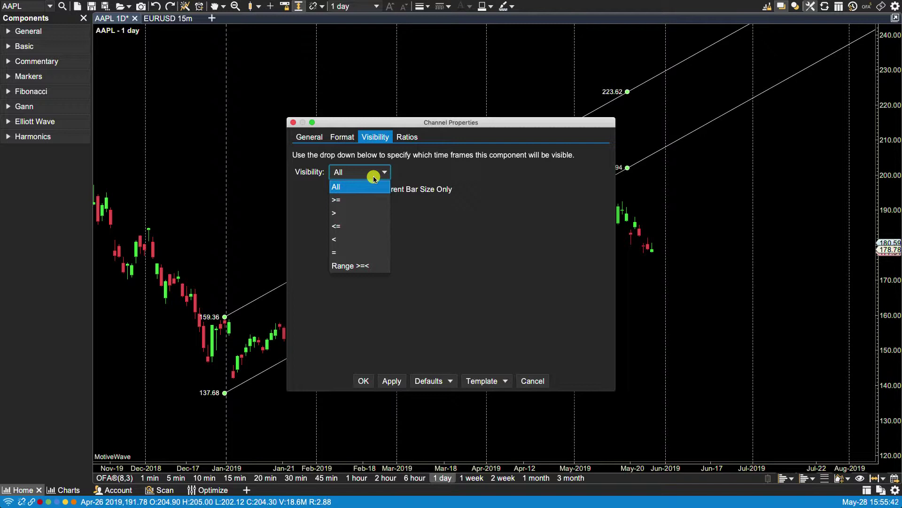
left_click(480, 180)
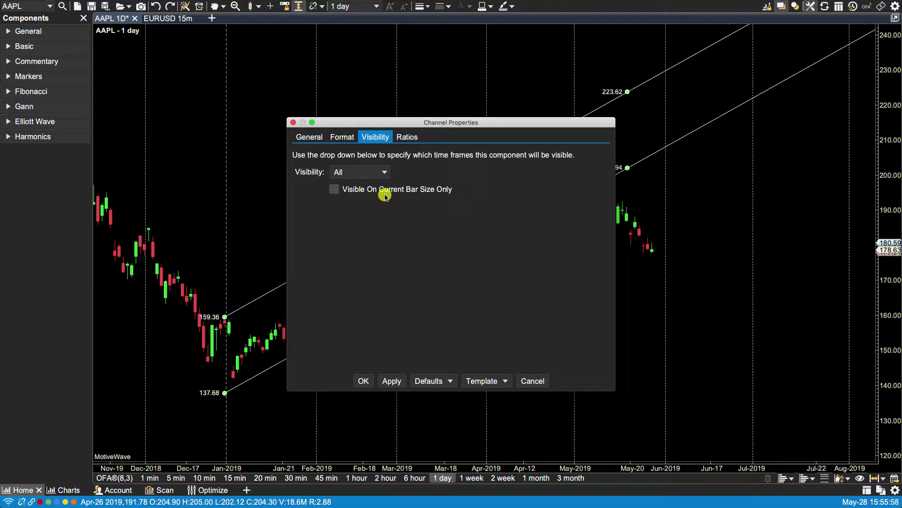
Look over the Ratios and General tabs, then cancel to discard the line edits.
left_click(407, 138)
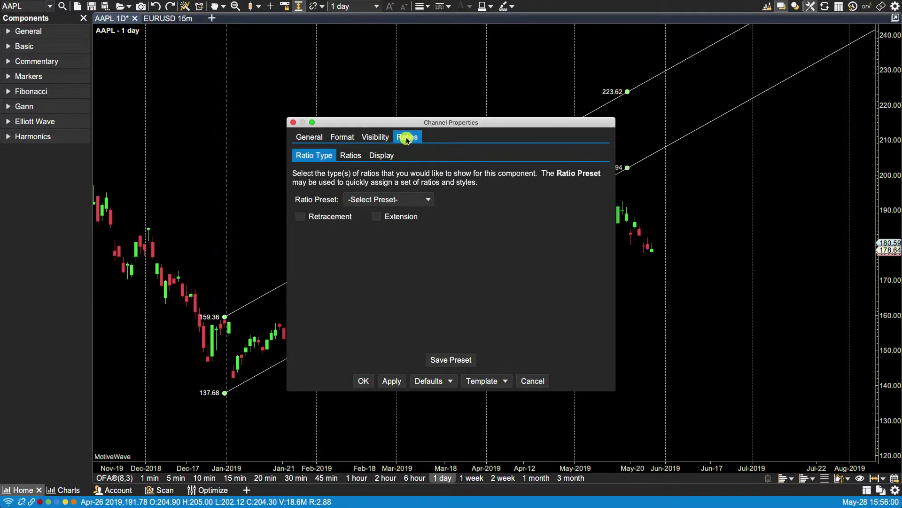
left_click(320, 138)
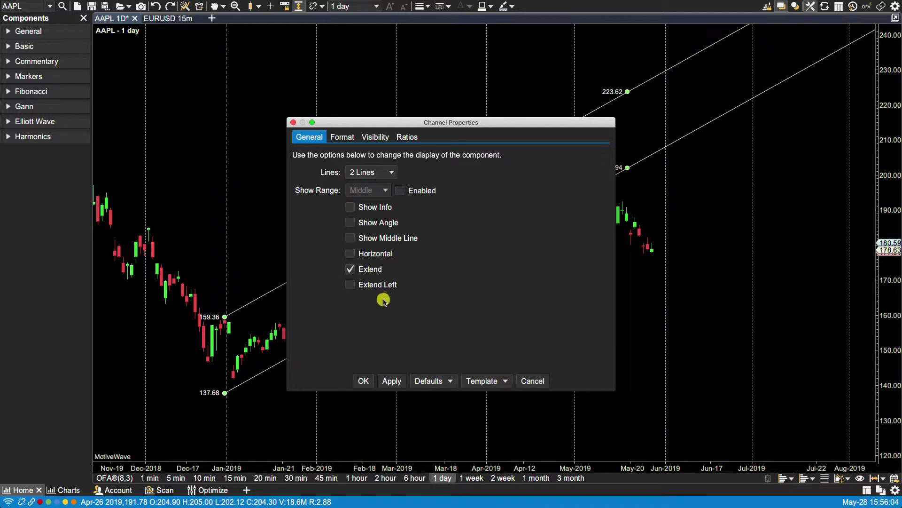
left_click(530, 381)
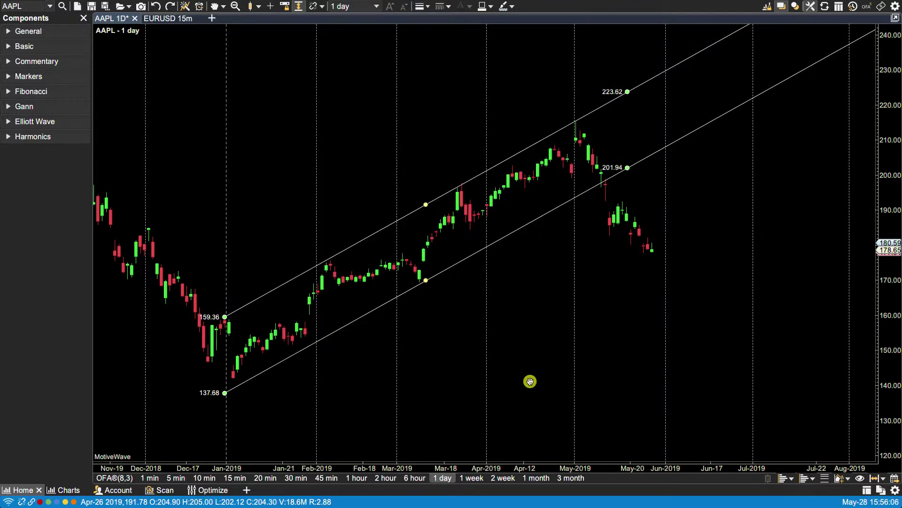
right_click(518, 226)
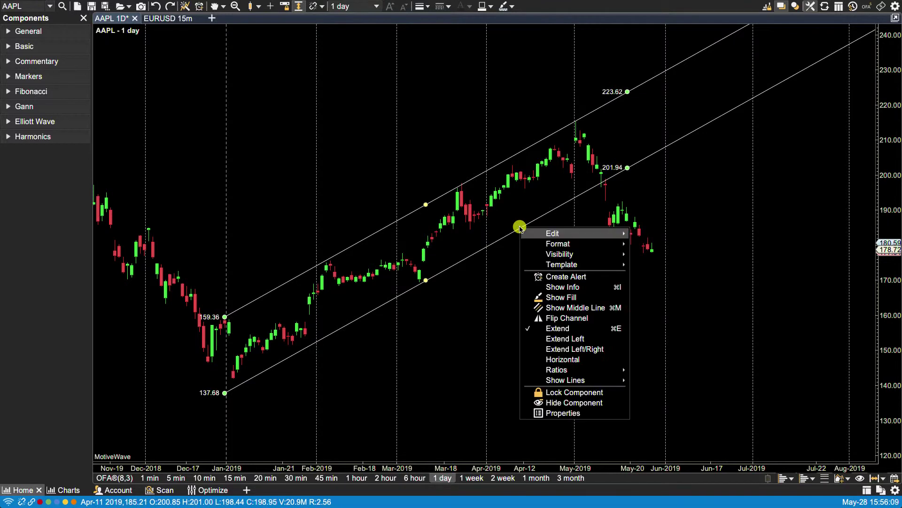
left_click(568, 414)
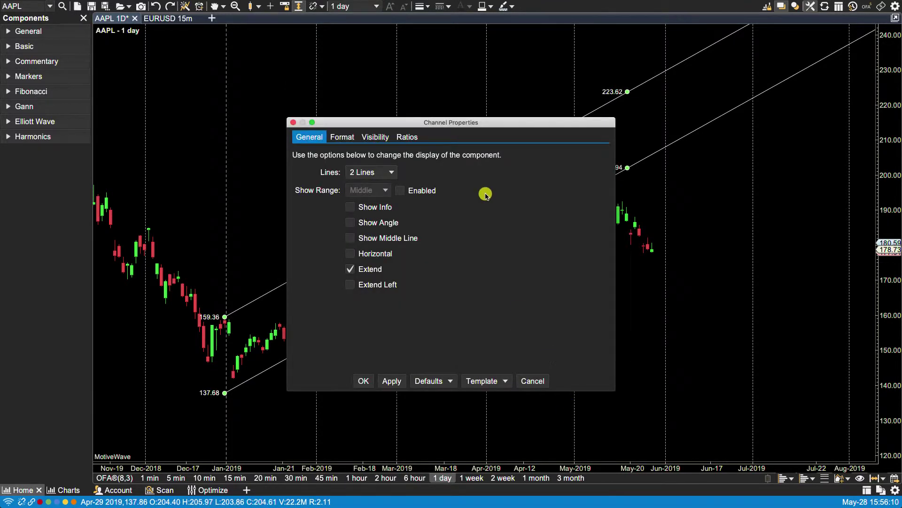
left_click(487, 382)
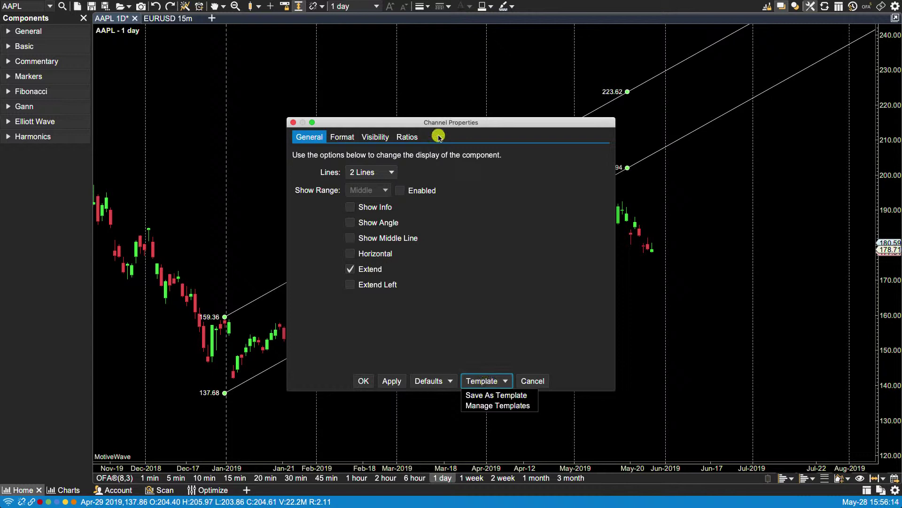
left_click(518, 406)
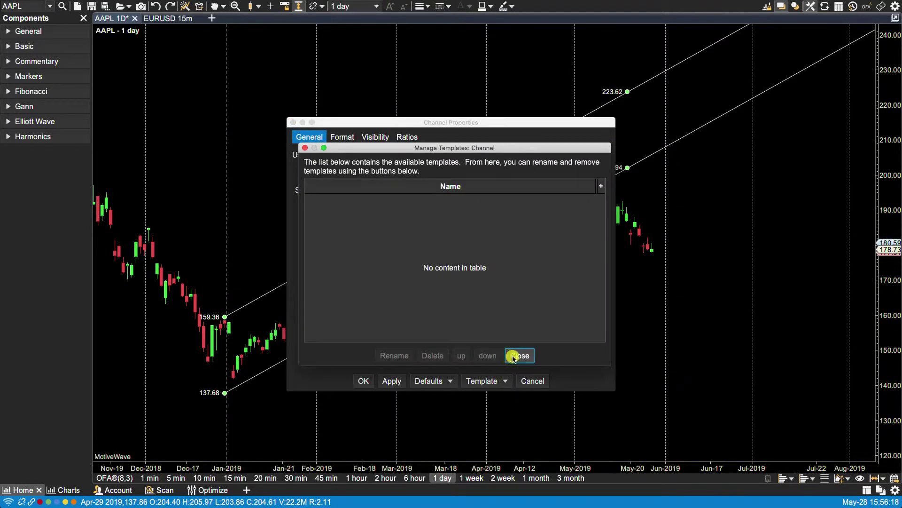
left_click(518, 356)
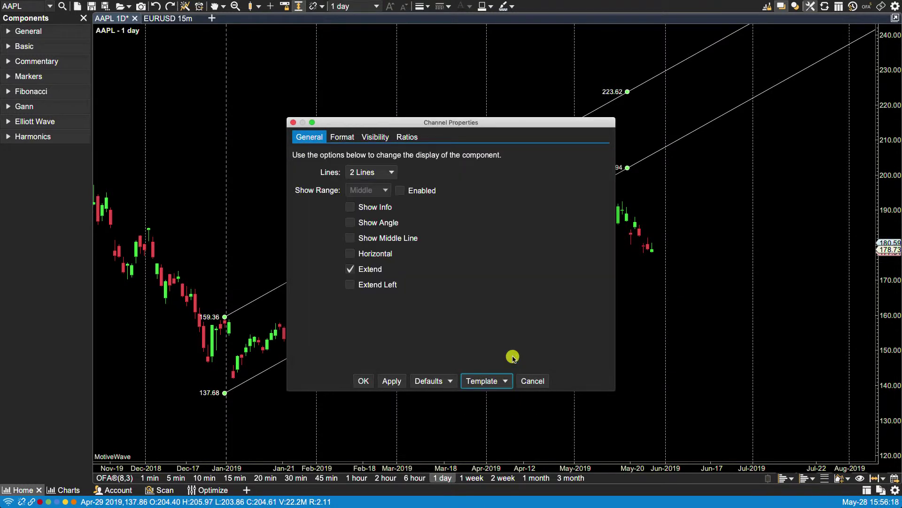
left_click(437, 380)
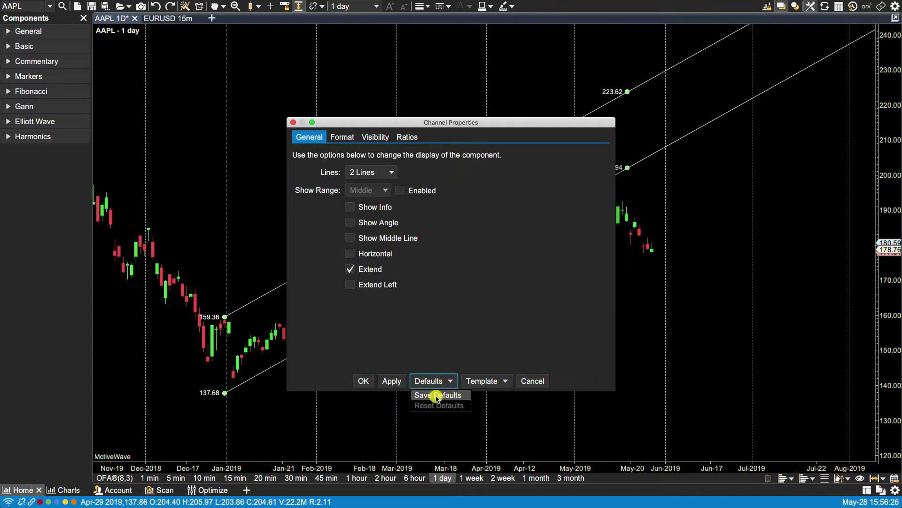
left_click(467, 284)
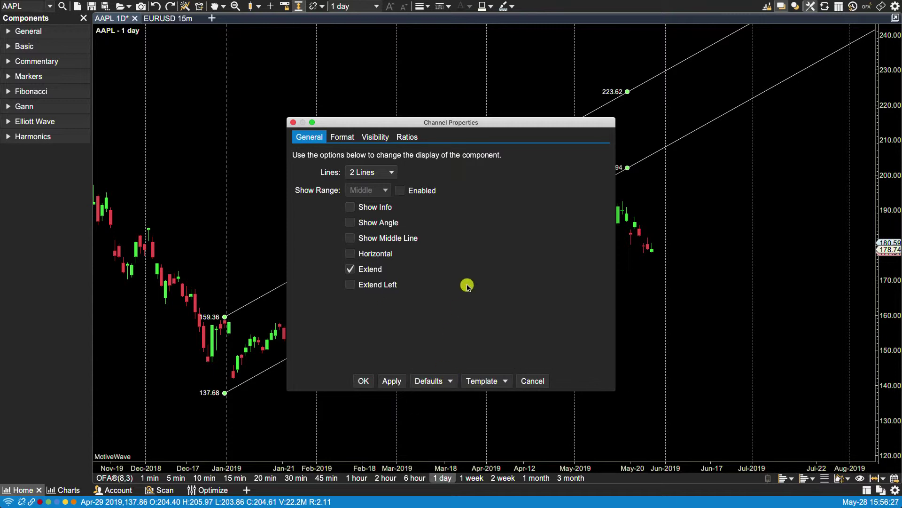
left_click(363, 381)
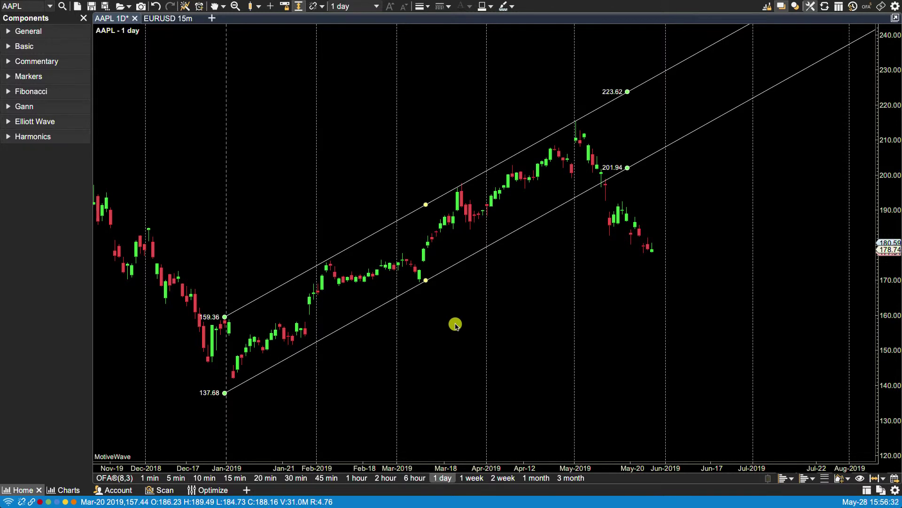
double_click(489, 244)
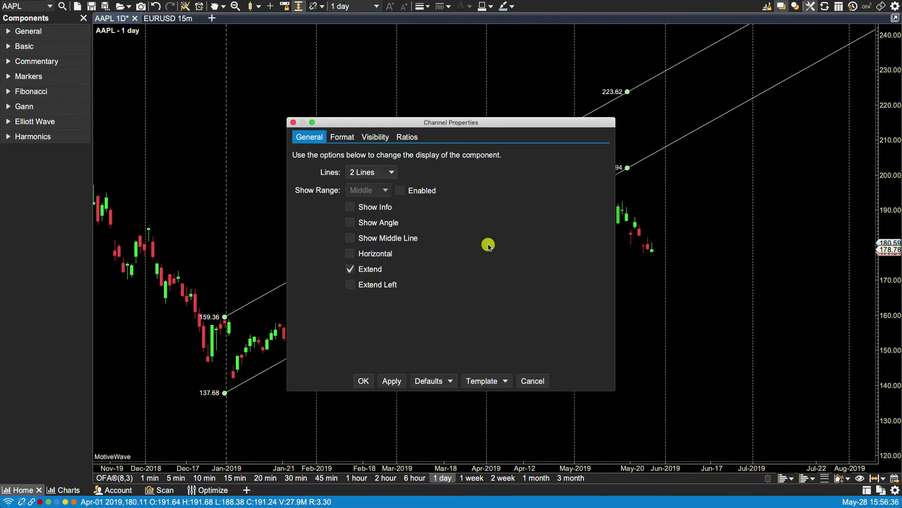
left_click(532, 380)
right_click(503, 235)
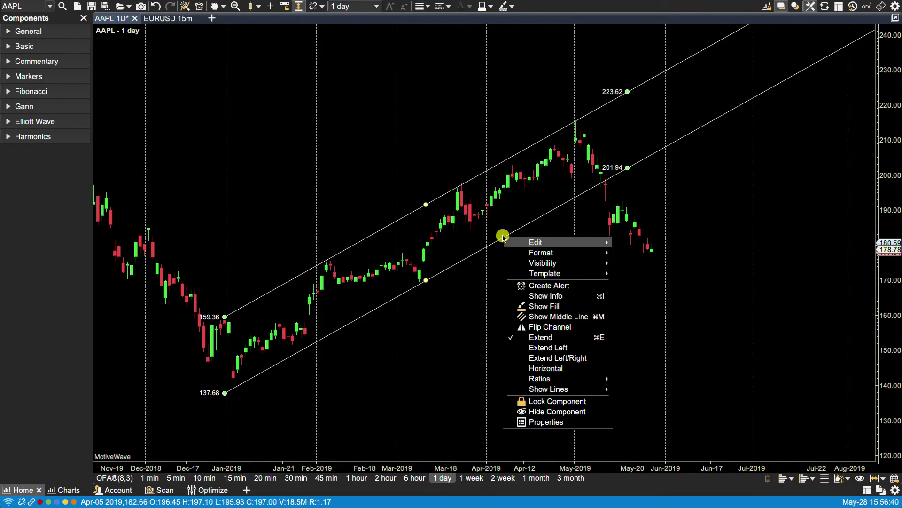
left_click(552, 422)
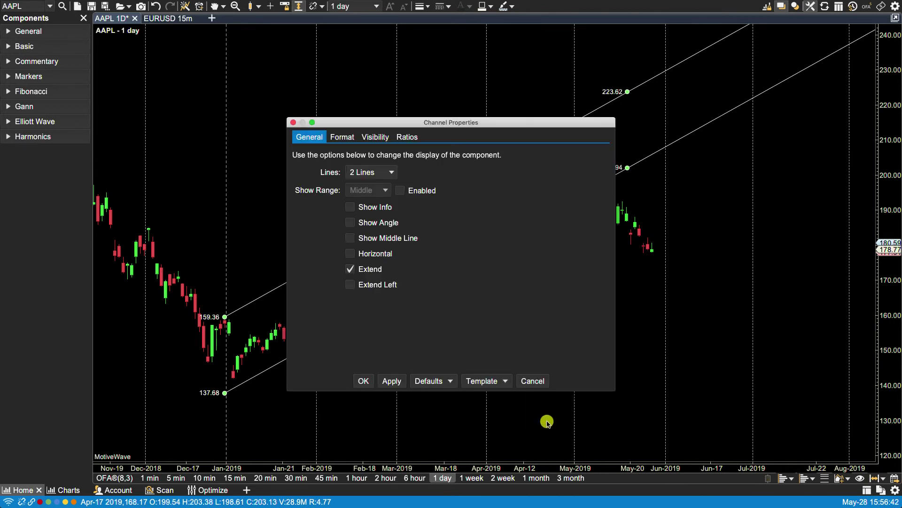
left_click(532, 380)
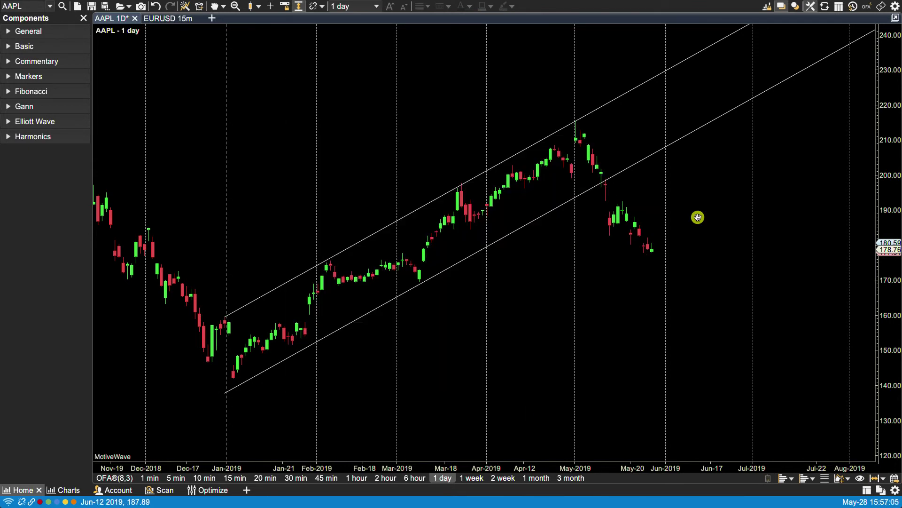